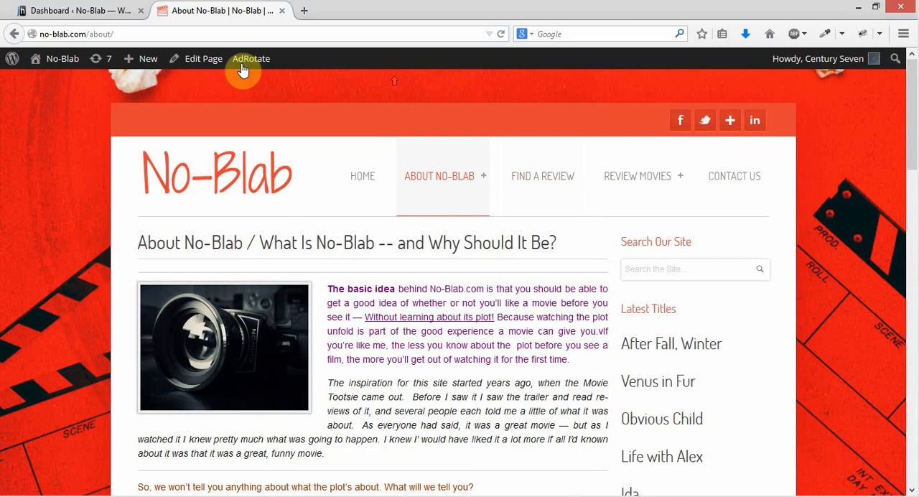
# Open the Salem Cinema ad for editing from AdRotate's ad management in the site's admin dashboard
pyautogui.click(76, 12)
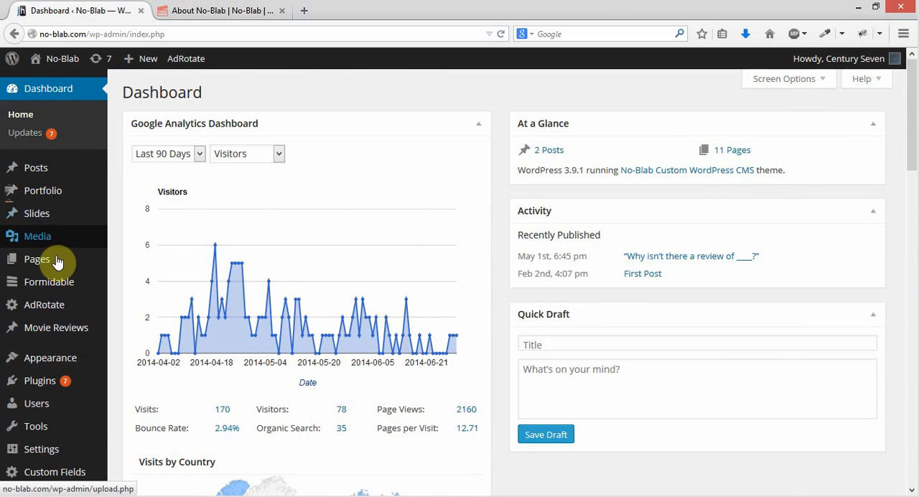
pyautogui.moveTo(29, 313)
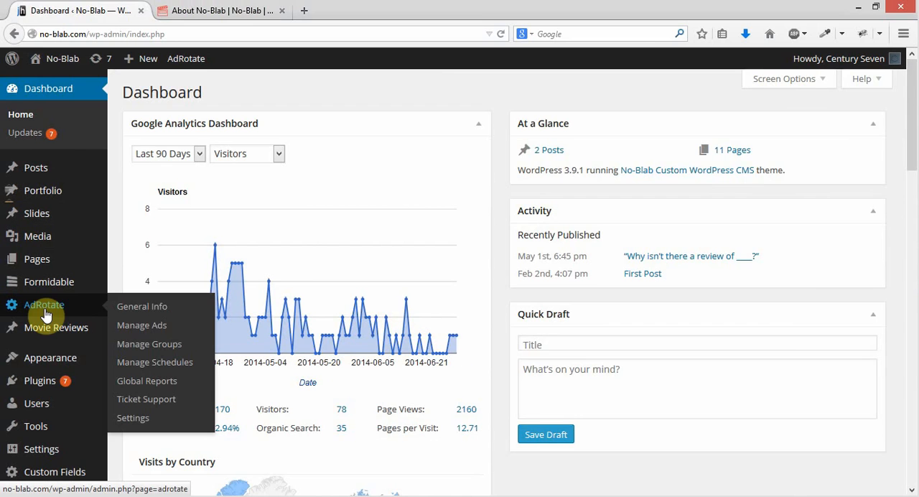
pyautogui.click(143, 325)
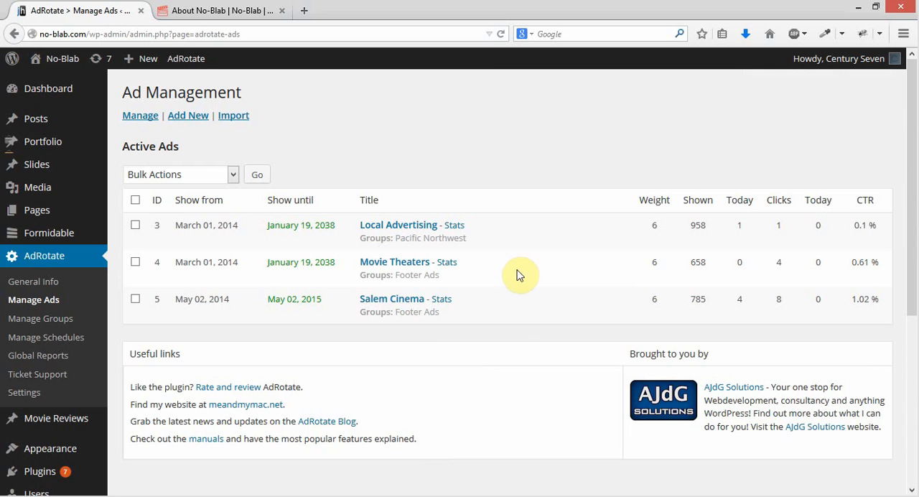
pyautogui.click(389, 300)
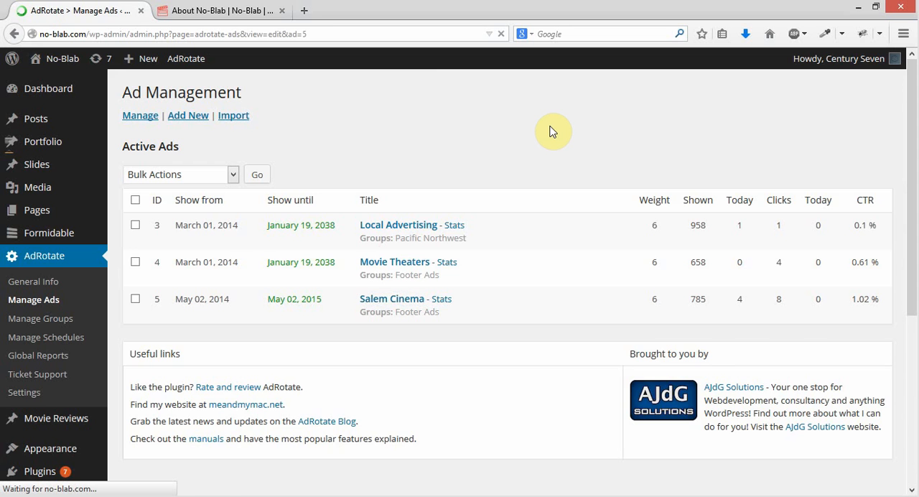
# Review the Salem Cinema advert's title, AdCode, activation setting and image preview
pyautogui.scroll(-2, 532, 147)
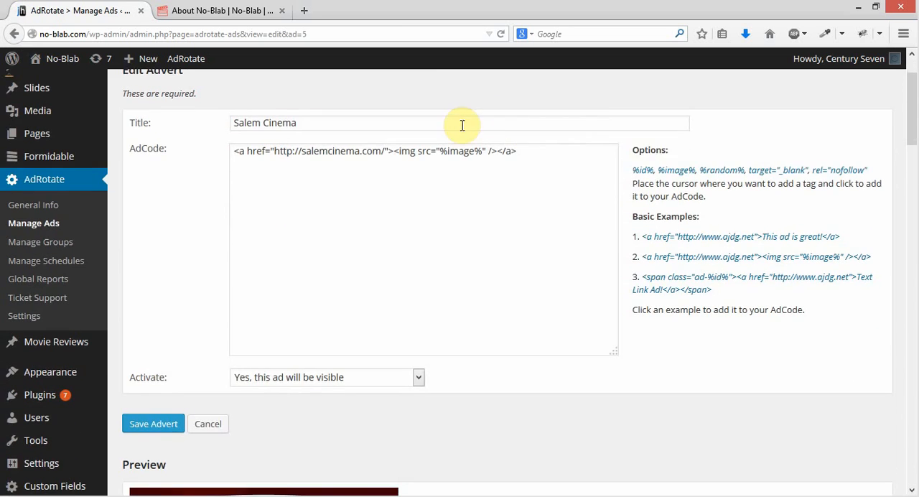
pyautogui.click(460, 124)
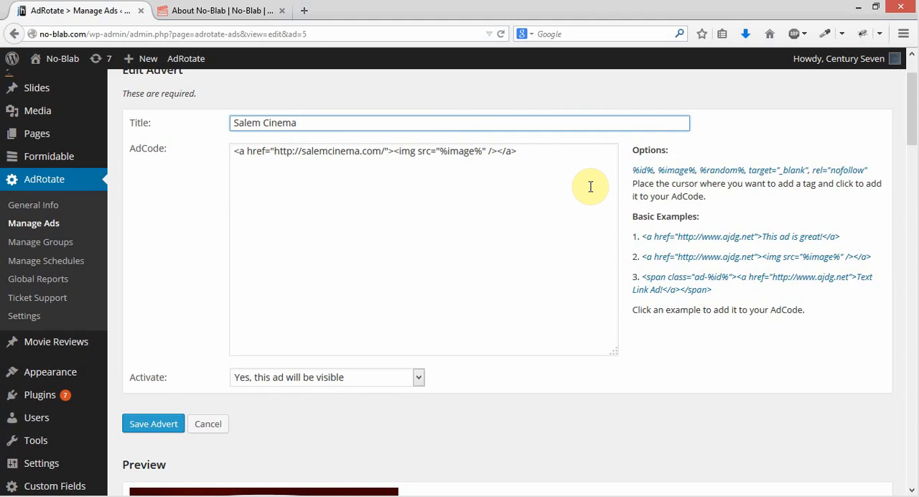
pyautogui.click(568, 154)
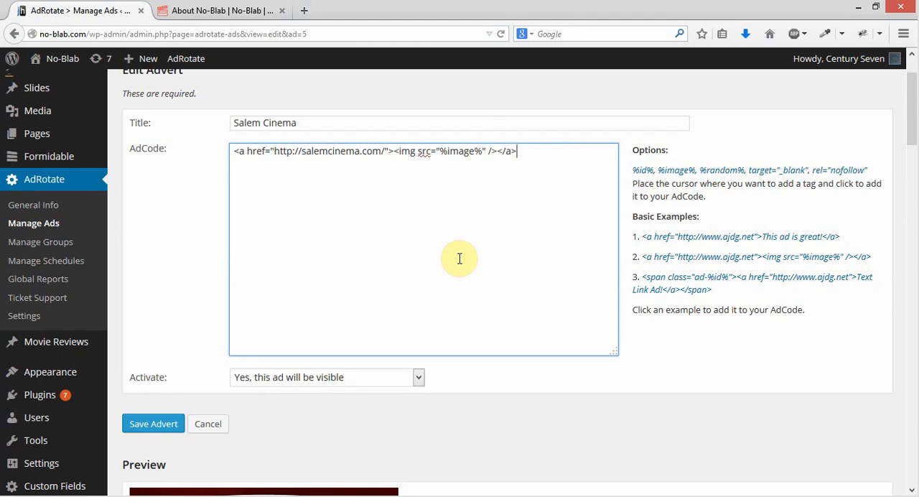
pyautogui.click(474, 123)
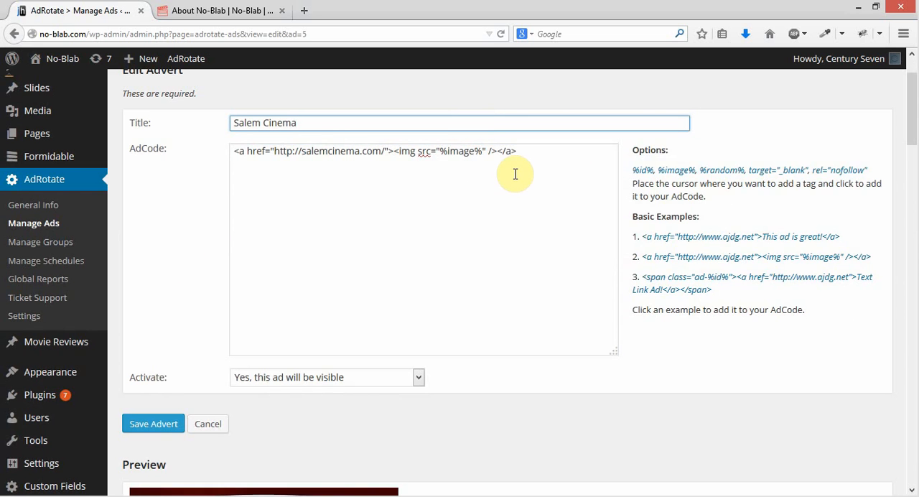
pyautogui.click(530, 154)
pyautogui.click(199, 237)
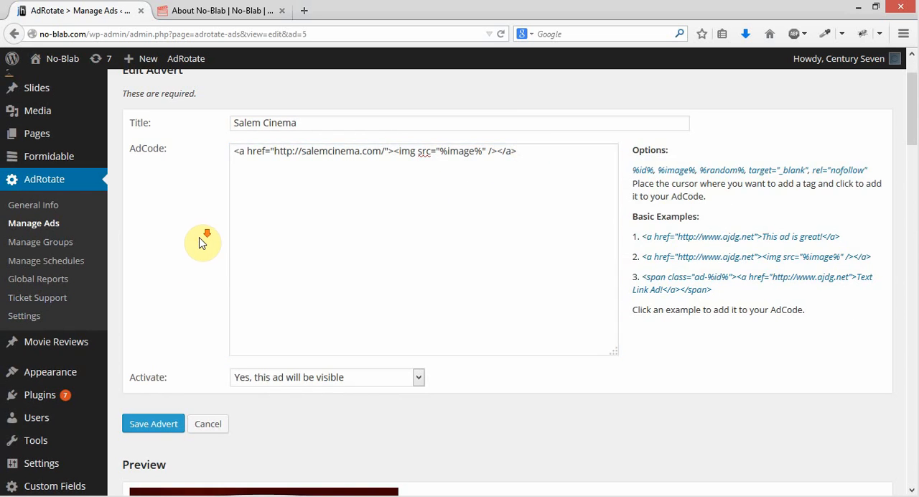
pyautogui.scroll(-5, 199, 237)
pyautogui.scroll(3, 363, 216)
pyautogui.scroll(-7, 328, 349)
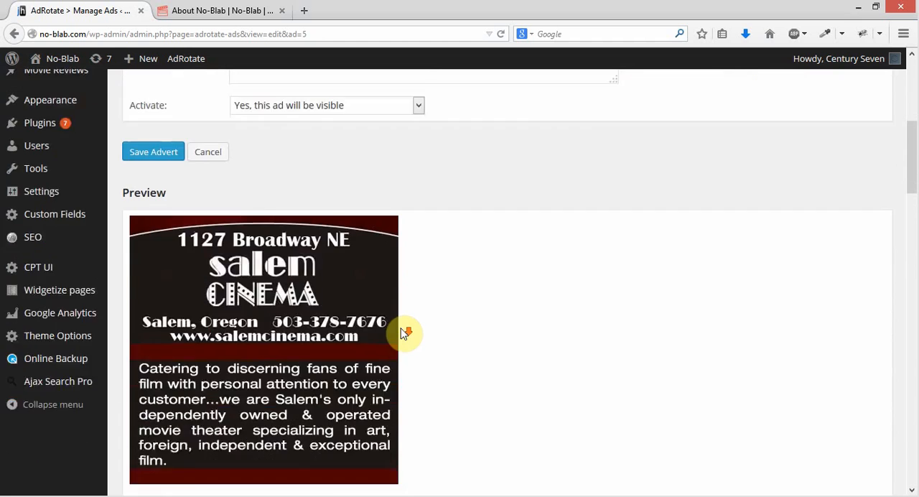
# Examine the advert's usage codes and its advanced options for click tracking, remote usage, banner image and weight
pyautogui.scroll(-4, 471, 298)
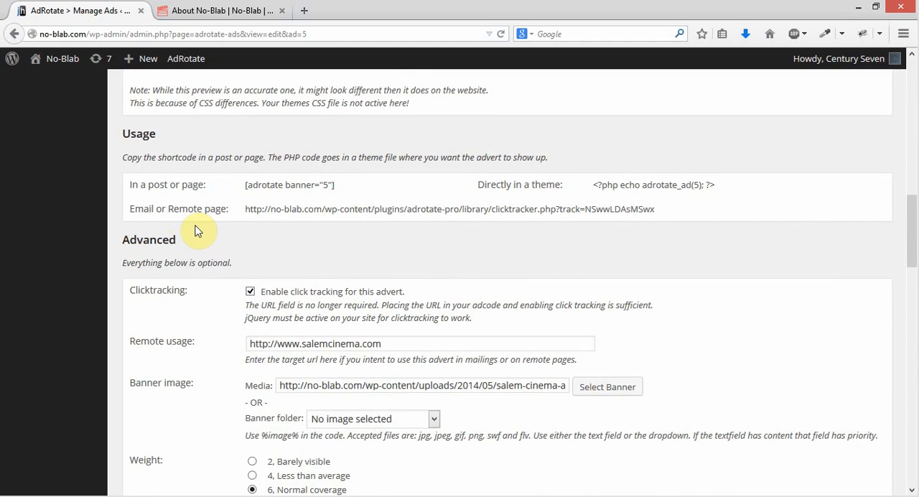
pyautogui.scroll(-1, 243, 268)
pyautogui.scroll(3, 216, 260)
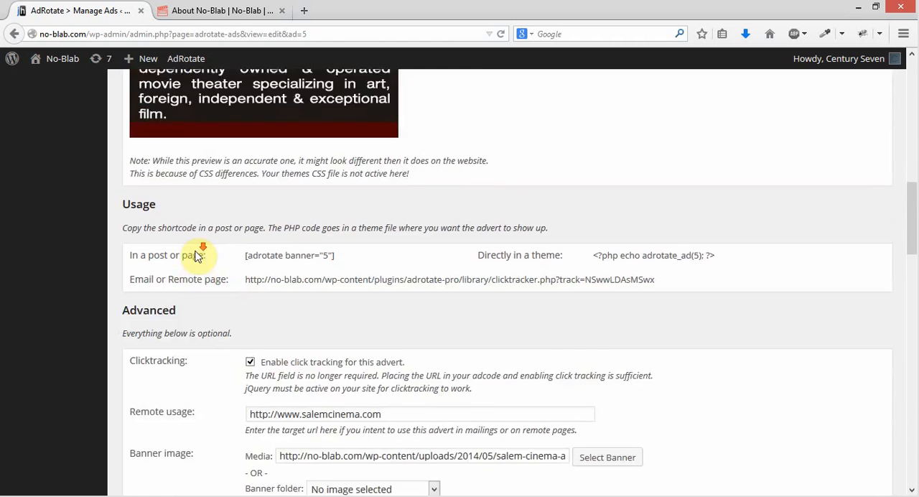
pyautogui.scroll(-3, 190, 246)
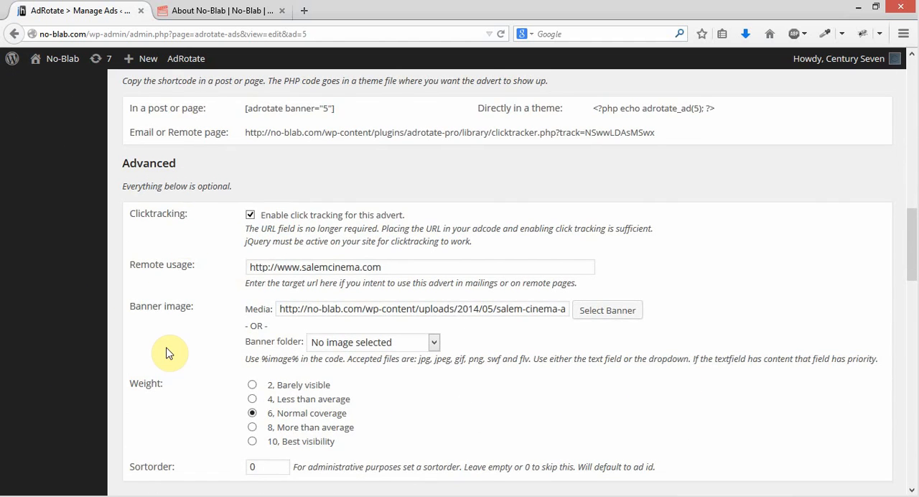
pyautogui.scroll(-2, 178, 348)
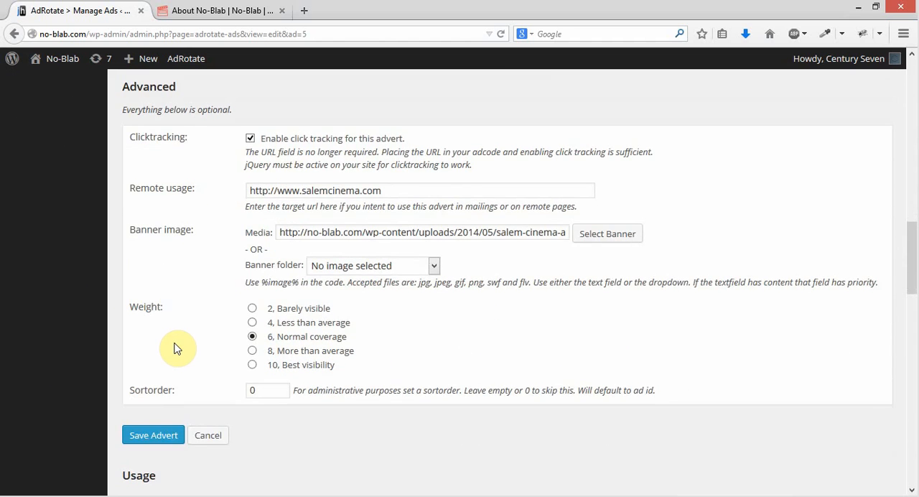
pyautogui.scroll(-4, 66, 307)
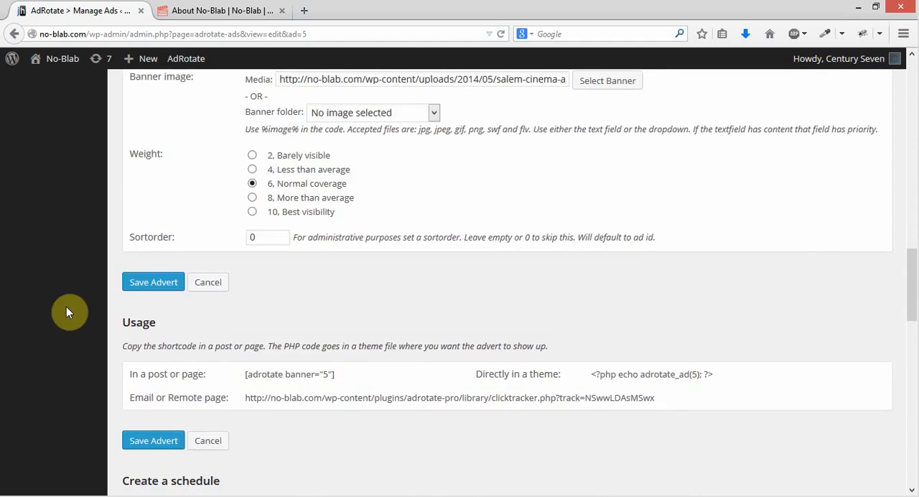
# Examine the advert's schedule creation fields, chosen schedules, timeframe limits and group assignment
pyautogui.scroll(-6, 66, 309)
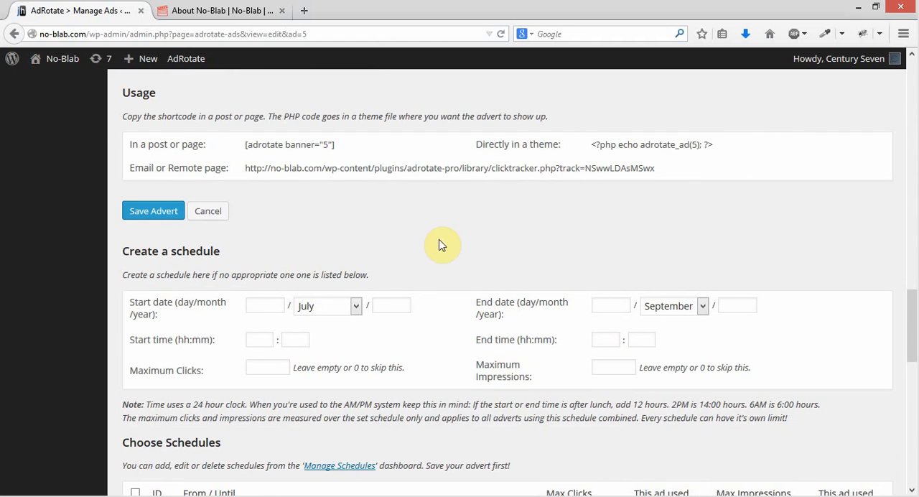
pyautogui.scroll(-2, 50, 313)
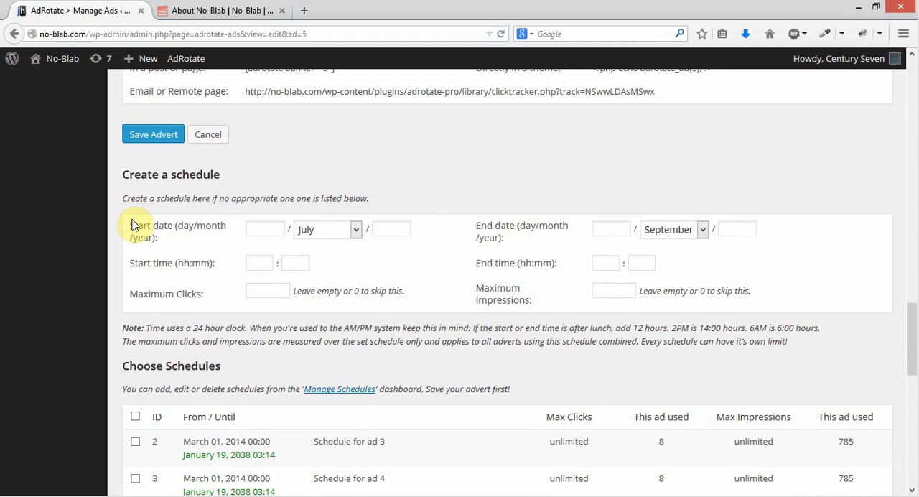
pyautogui.scroll(-2, 386, 286)
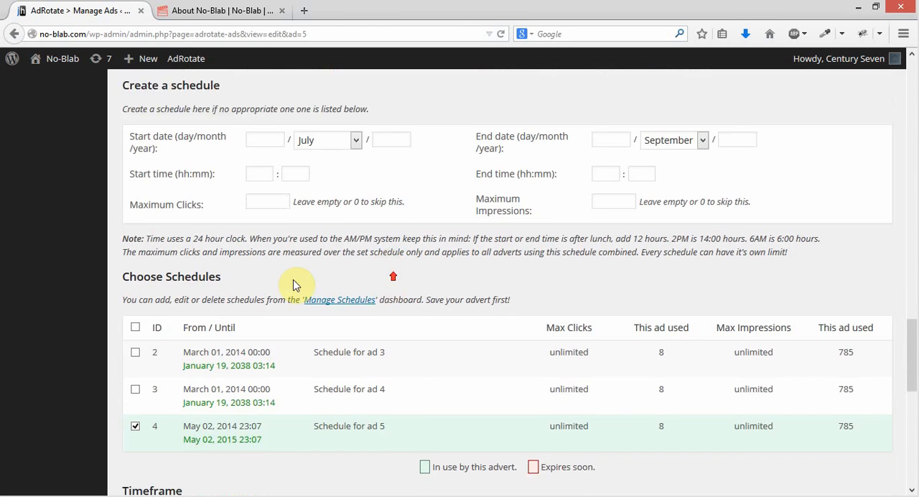
pyautogui.scroll(-2, 43, 314)
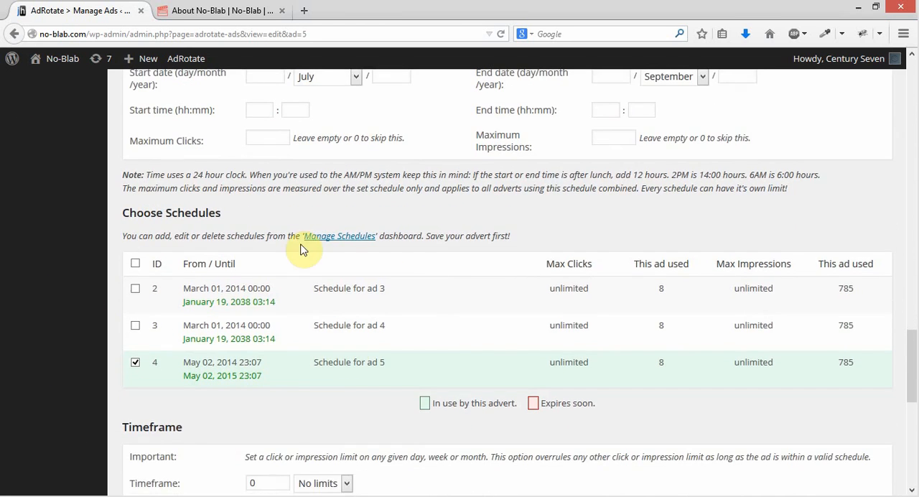
pyautogui.scroll(-4, 712, 235)
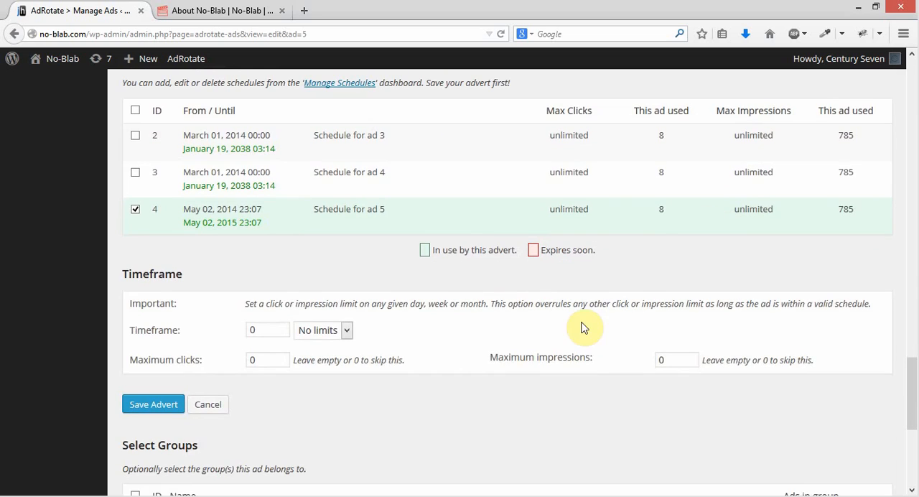
pyautogui.scroll(-6, 318, 297)
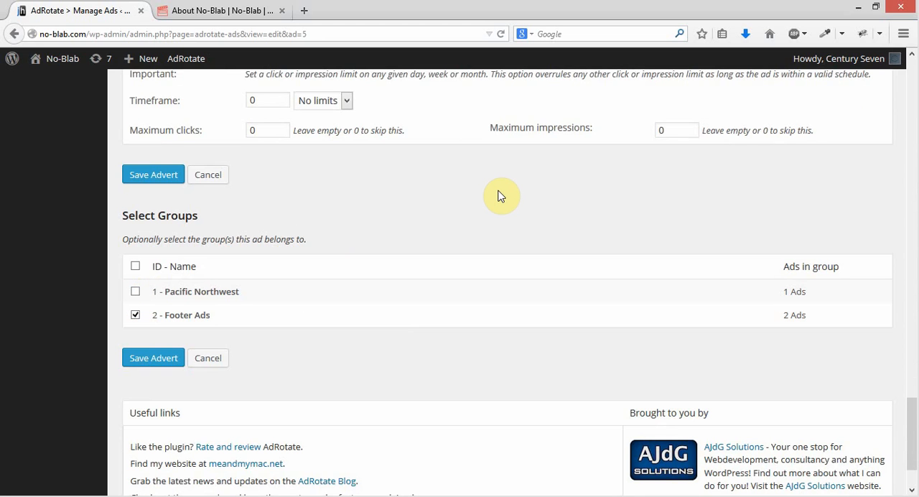
pyautogui.scroll(-2, 503, 196)
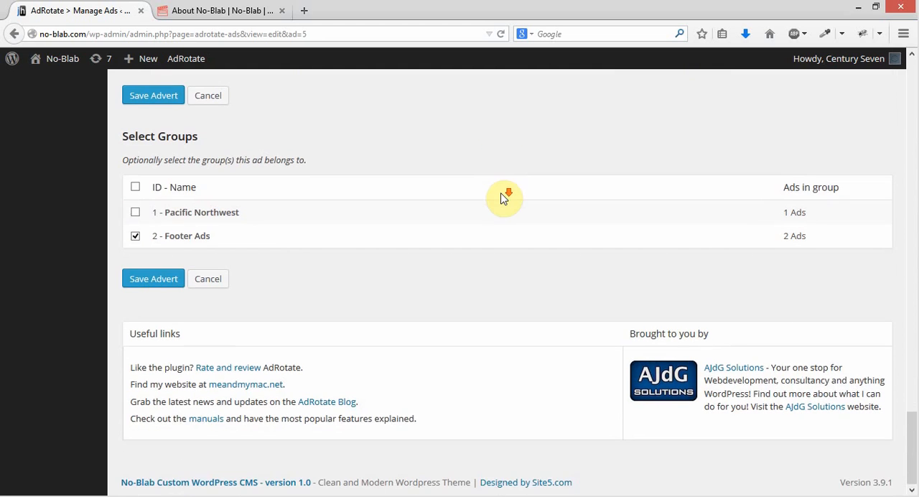
pyautogui.scroll(5, 517, 301)
pyautogui.scroll(10, 515, 318)
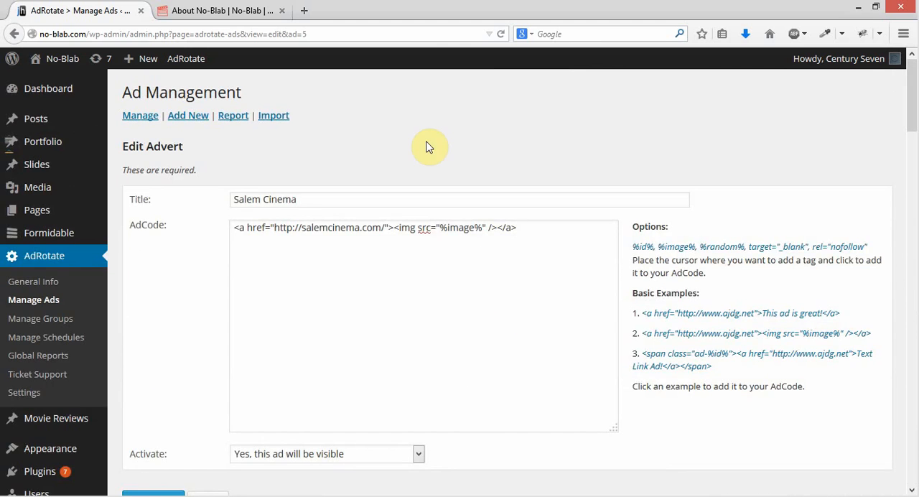
# Return to the ad list and start a new advert titled "Test Ad"
pyautogui.click(35, 304)
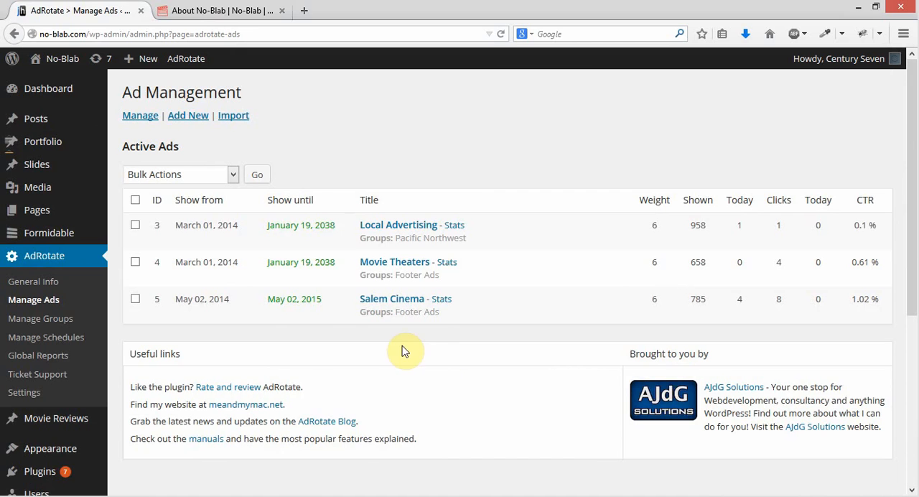
pyautogui.click(191, 125)
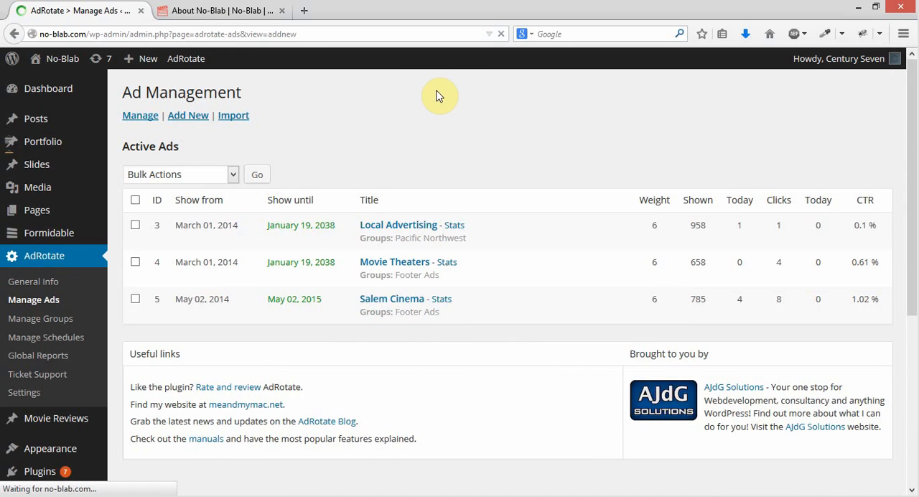
pyautogui.click(298, 200)
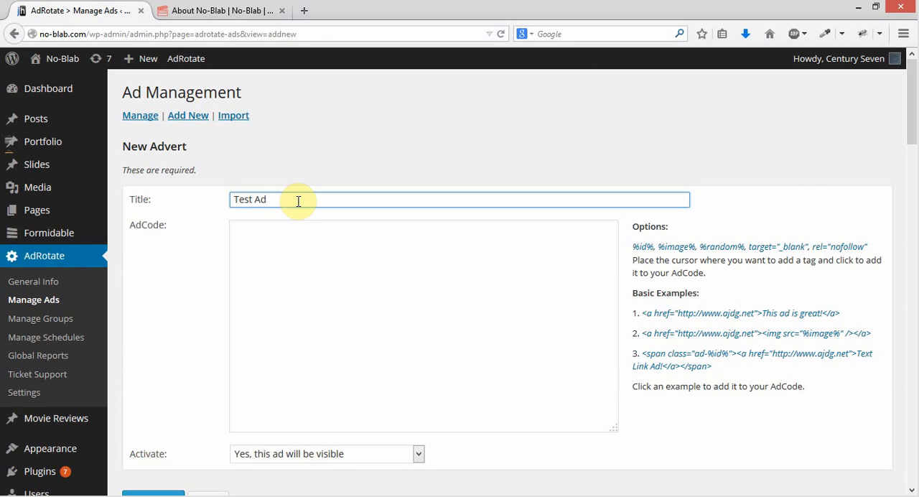
# Insert the basic example for a linked image using %image% into the new advert's AdCode
pyautogui.click(300, 315)
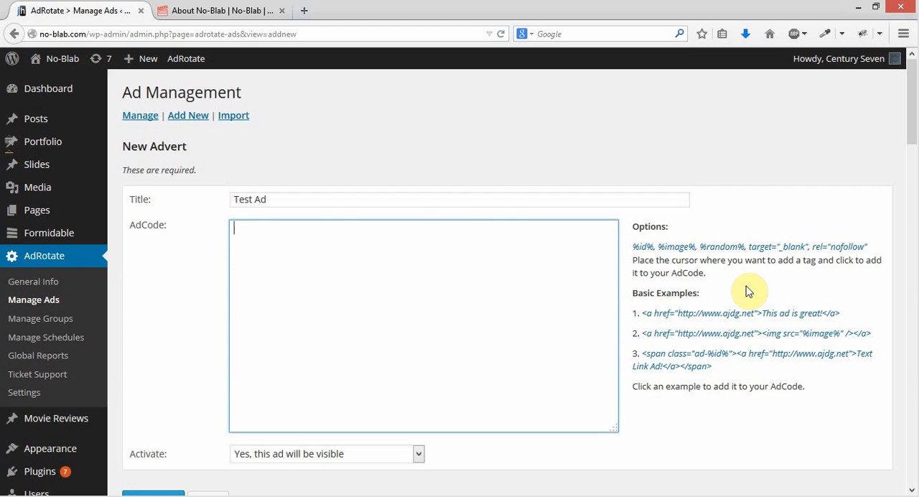
pyautogui.click(721, 339)
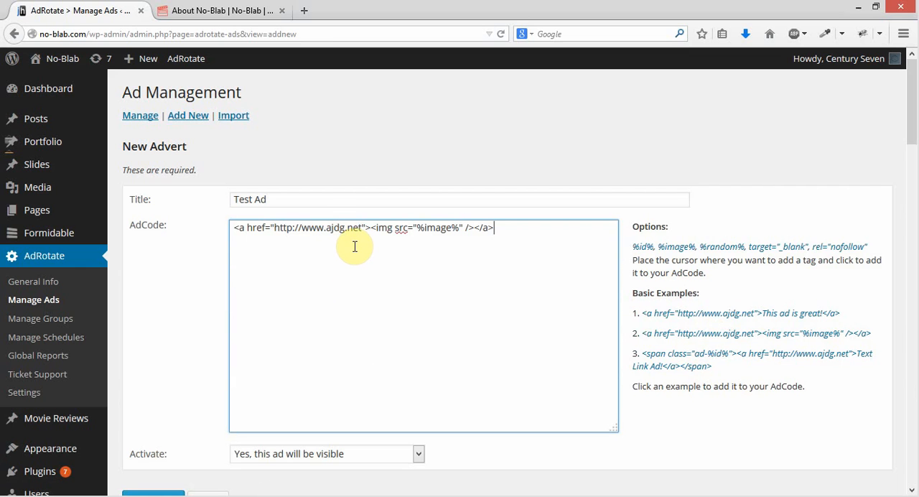
pyautogui.moveTo(273, 227); pyautogui.dragTo(362, 230)
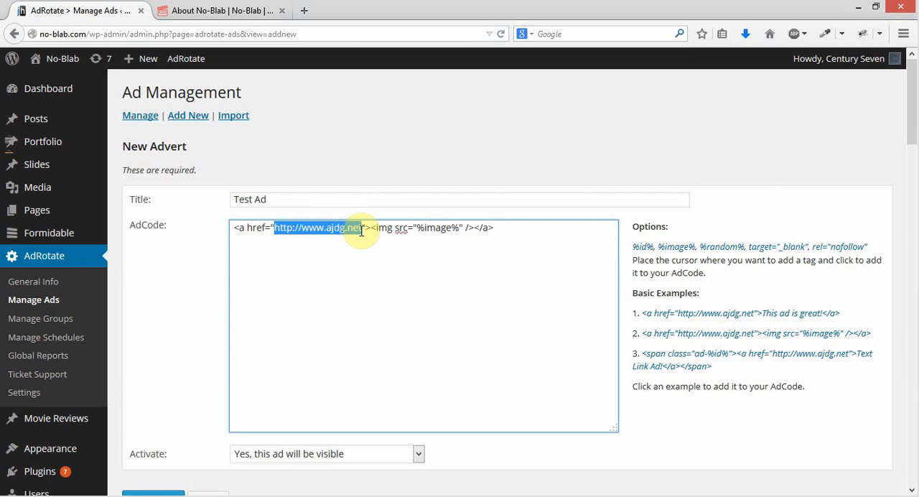
pyautogui.click(302, 351)
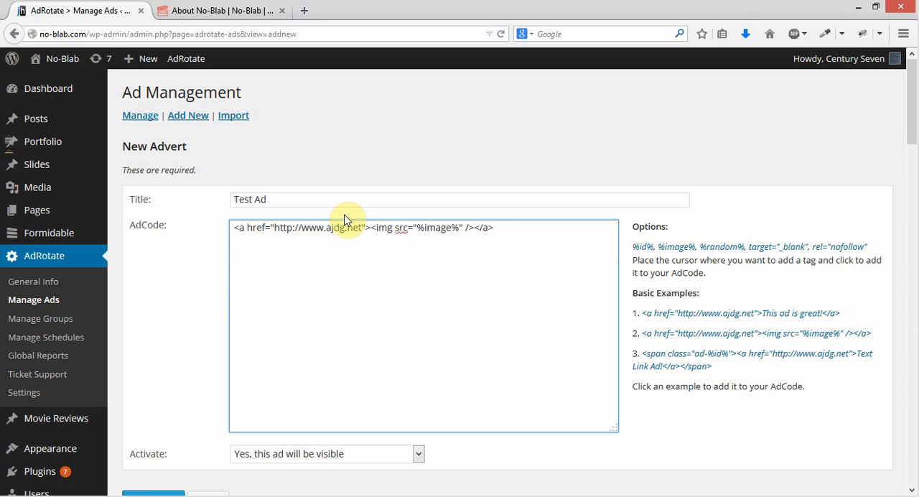
pyautogui.moveTo(324, 228); pyautogui.dragTo(362, 227)
pyautogui.write('salemcit')
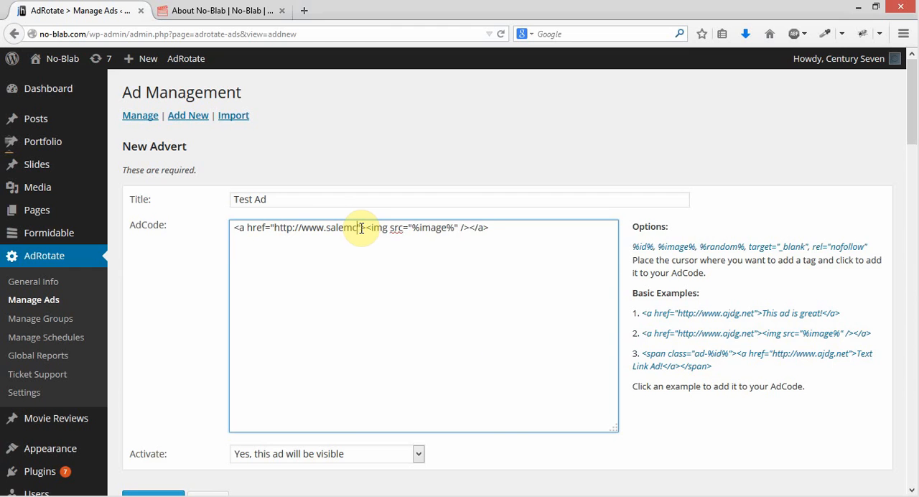
pyautogui.write('ema.com')
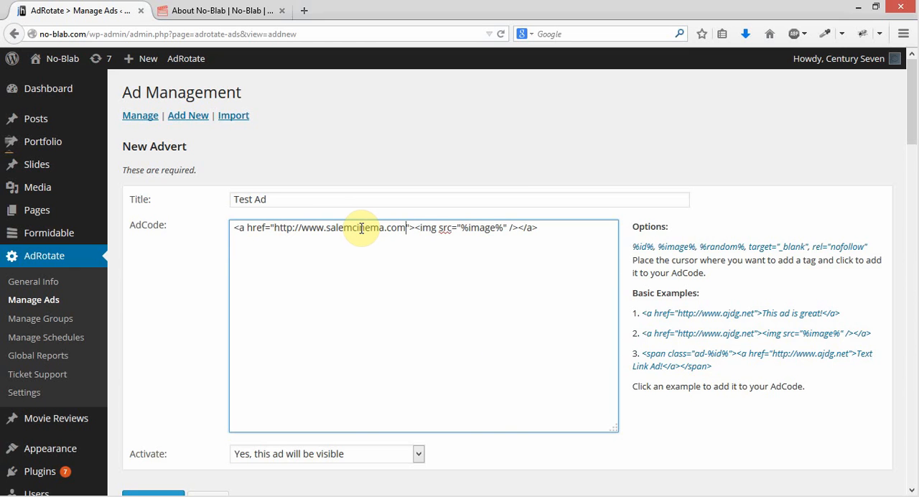
# Examine the new advert's AdCode examples, usage shortcodes and optional advanced settings
pyautogui.scroll(-2, 637, 242)
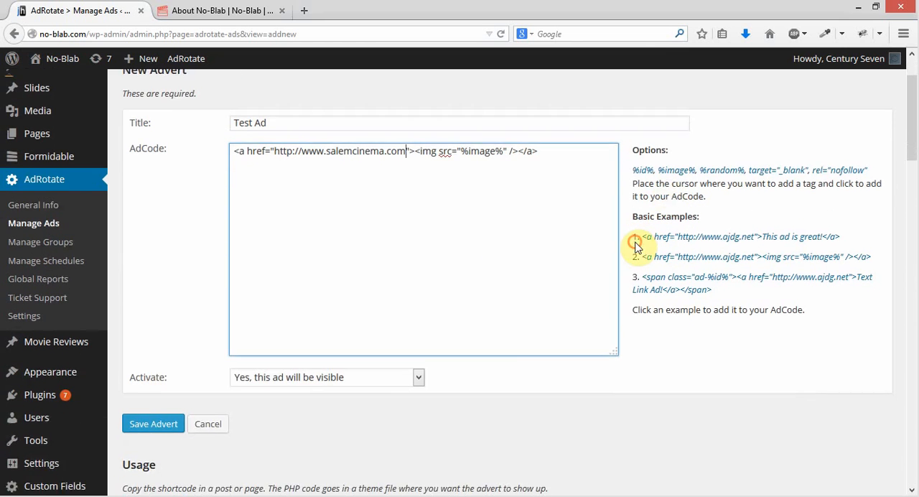
pyautogui.scroll(-2, 677, 267)
pyautogui.scroll(3, 722, 284)
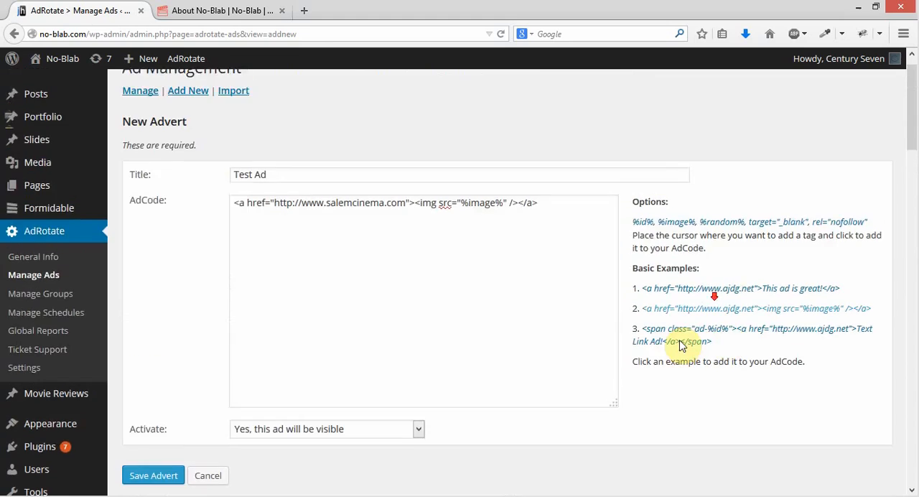
pyautogui.scroll(-6, 684, 345)
pyautogui.scroll(3, 584, 371)
pyautogui.scroll(-1, 580, 367)
pyautogui.scroll(-3, 581, 366)
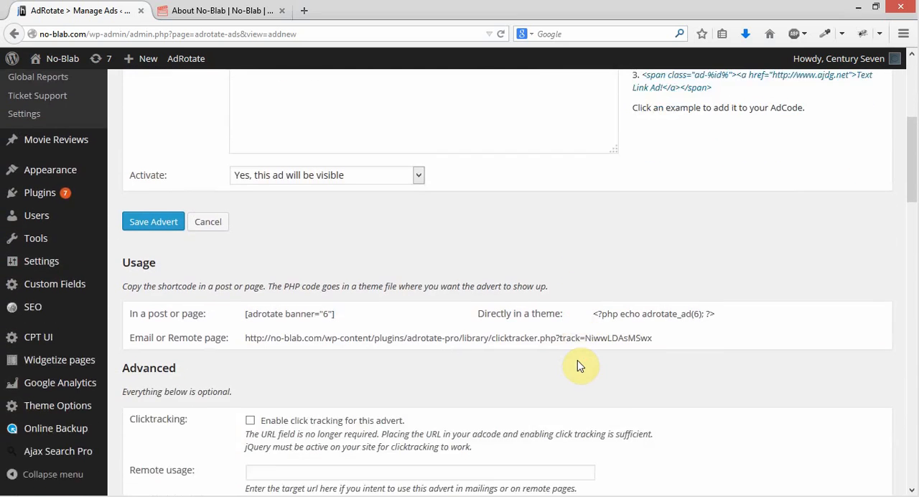
pyautogui.scroll(-2, 546, 273)
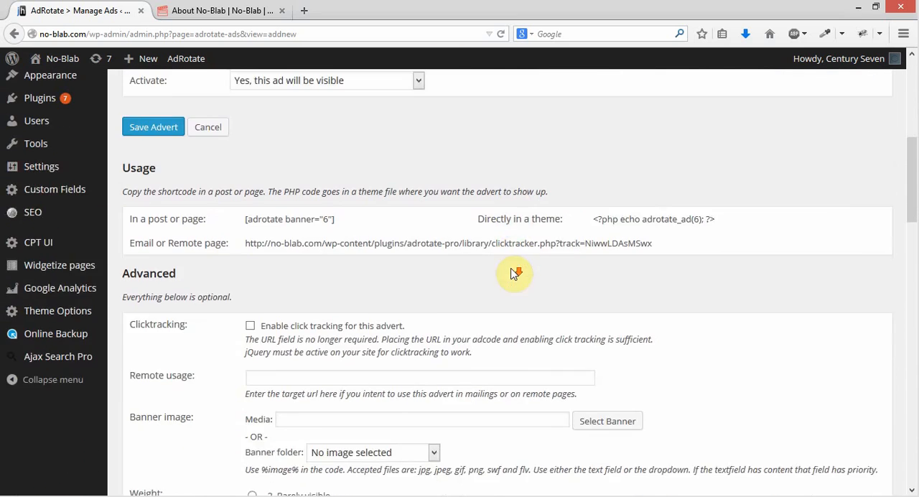
pyautogui.scroll(2, 577, 259)
pyautogui.scroll(-2, 579, 250)
pyautogui.scroll(-2, 574, 253)
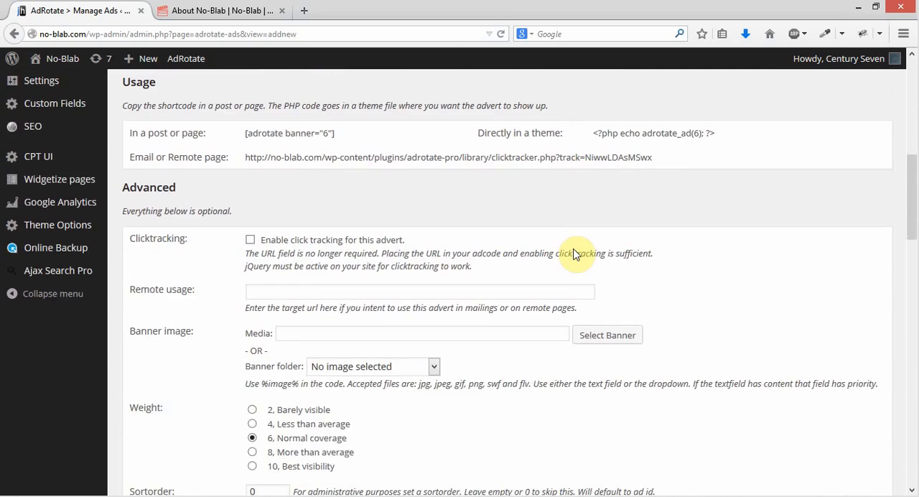
pyautogui.scroll(-2, 574, 253)
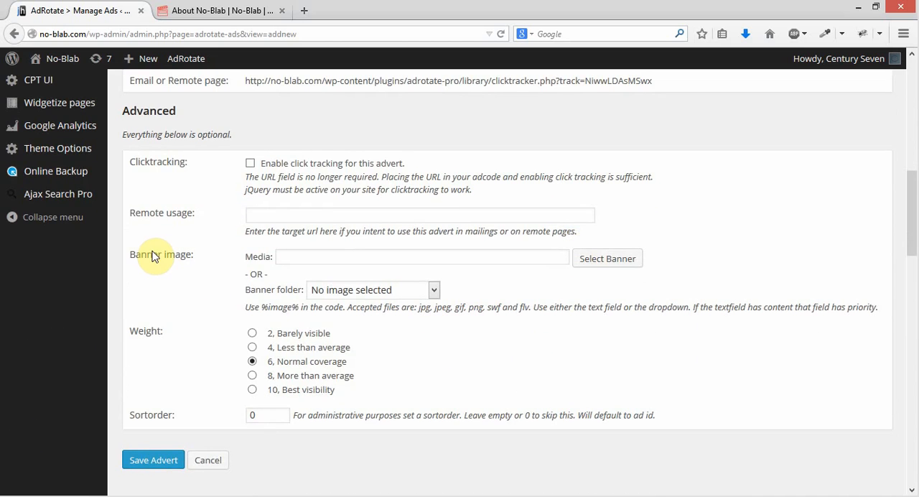
# Open the banner image chooser for the new advert and browse the existing media library images
pyautogui.click(625, 260)
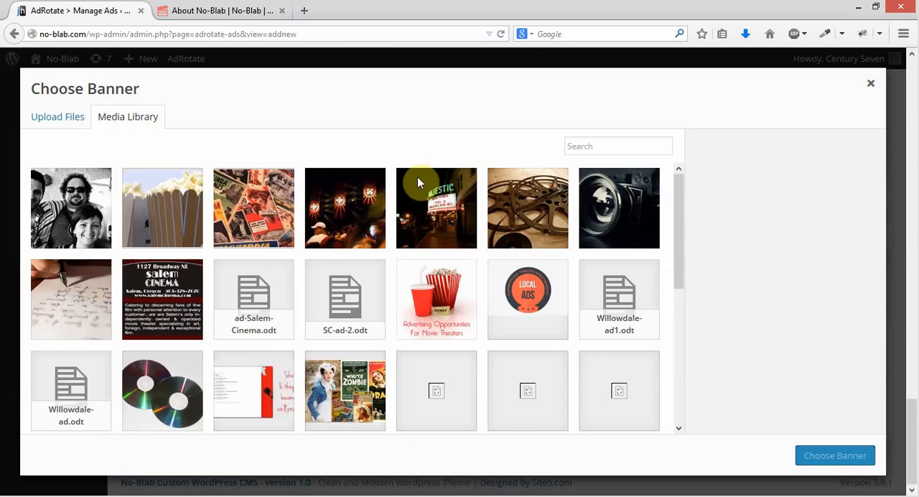
pyautogui.scroll(-1, 394, 257)
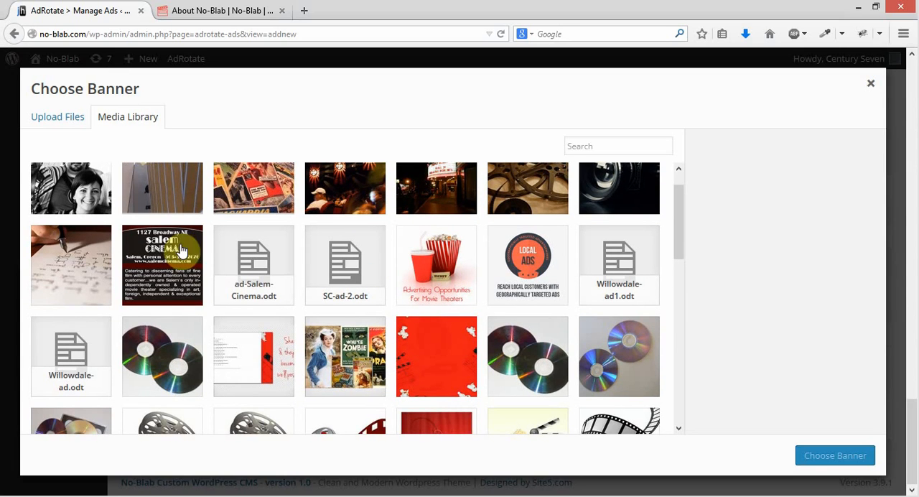
pyautogui.click(46, 121)
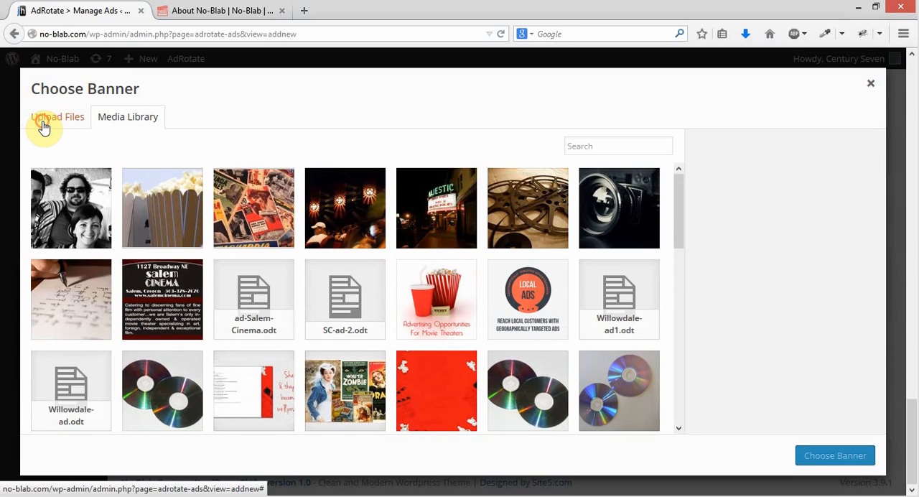
pyautogui.click(445, 318)
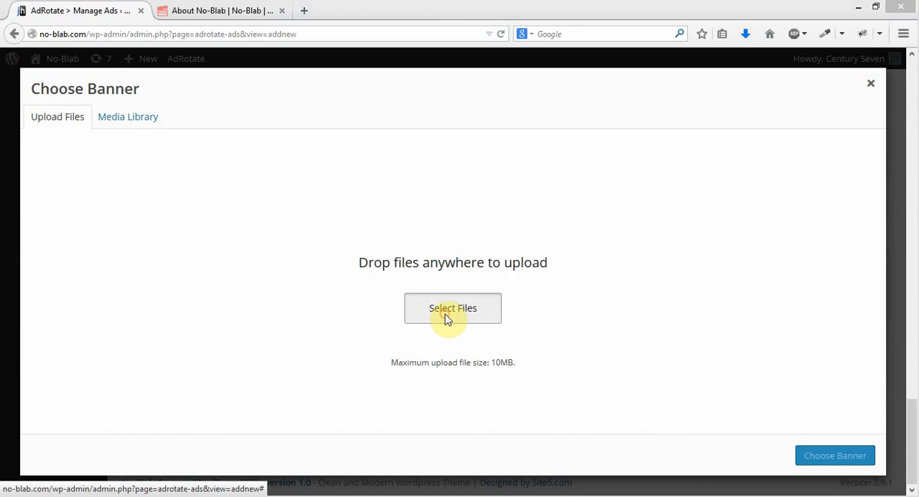
pyautogui.click(443, 9)
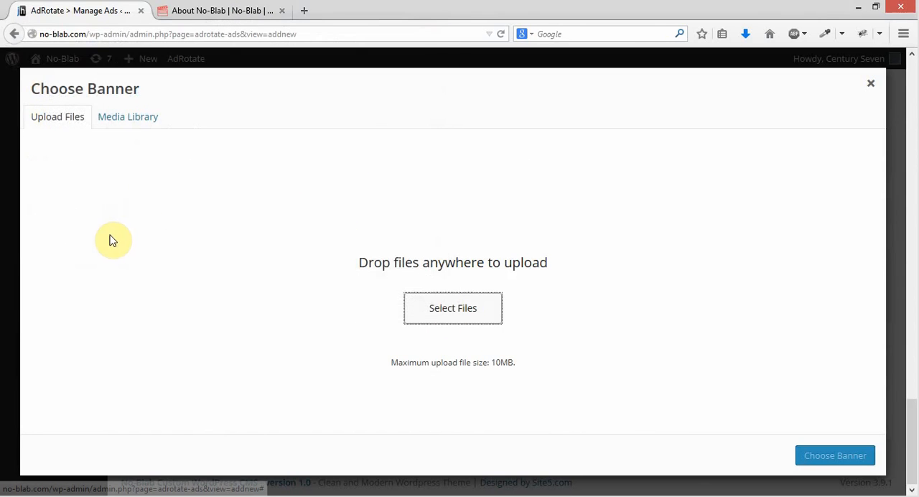
# Choose movie-theatres-ad.jpg from the media library as the advert's banner image
pyautogui.click(124, 119)
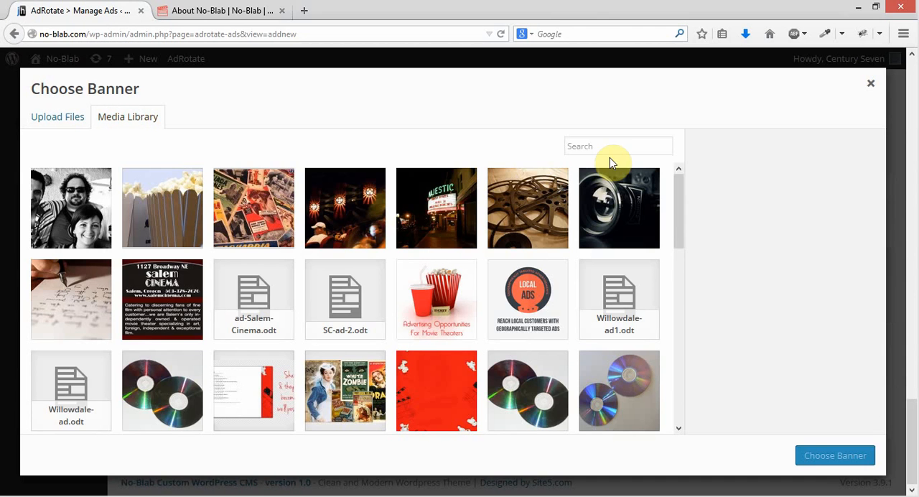
pyautogui.click(422, 324)
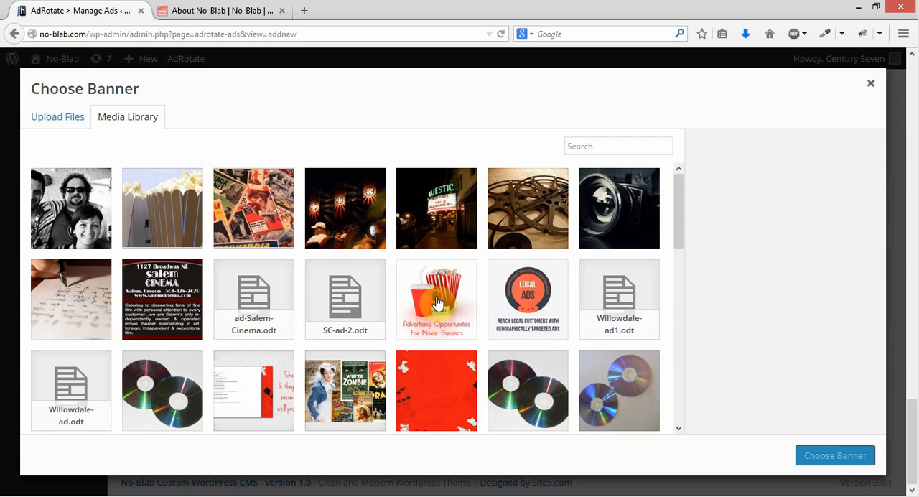
pyautogui.click(846, 455)
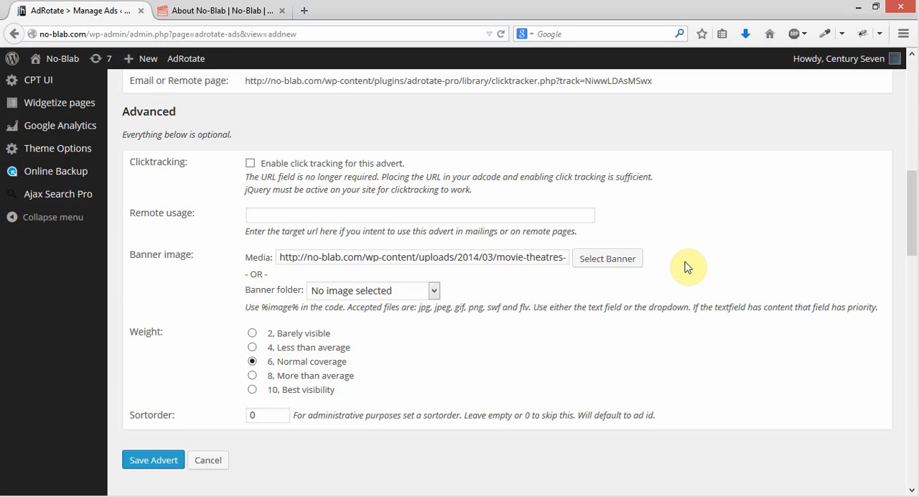
# Enable click tracking for the new advert in its advanced settings
pyautogui.click(304, 214)
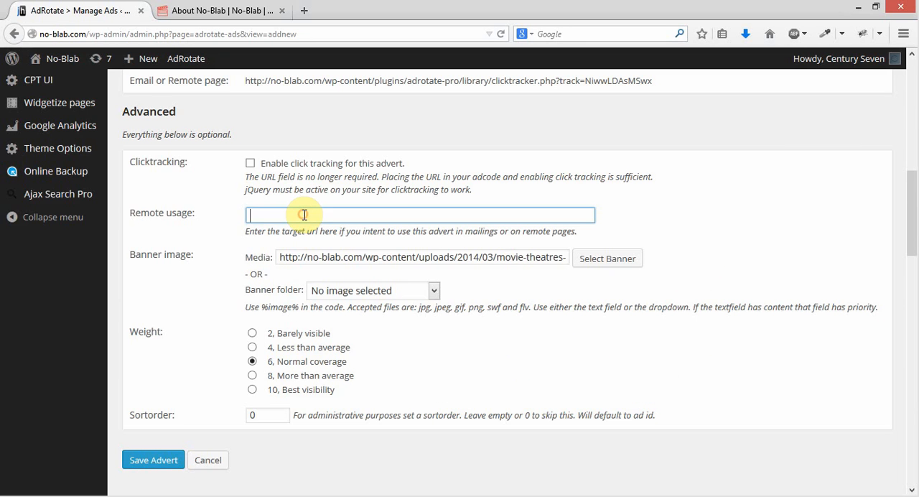
pyautogui.scroll(-5, 304, 216)
pyautogui.scroll(5, 496, 306)
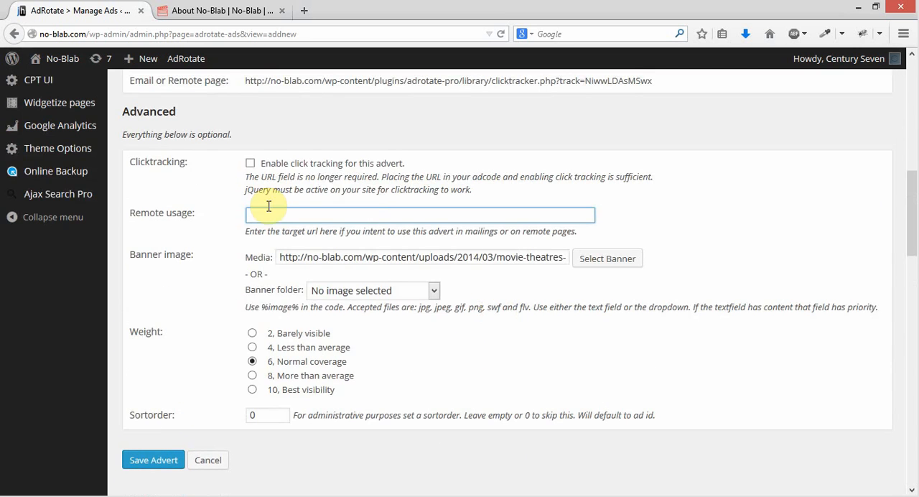
pyautogui.click(250, 163)
pyautogui.click(382, 213)
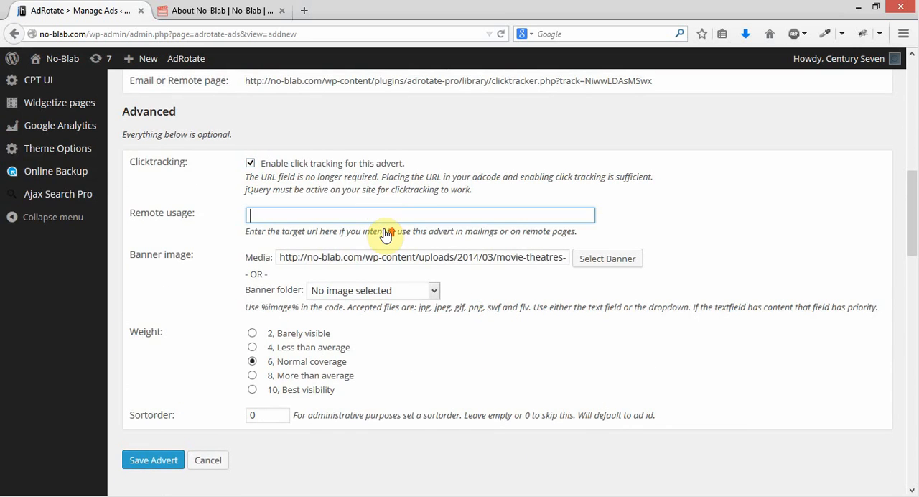
pyautogui.scroll(10, 385, 229)
pyautogui.scroll(1, 385, 228)
pyautogui.moveTo(275, 227); pyautogui.dragTo(405, 231)
pyautogui.hotkey('ctrl', 'c')
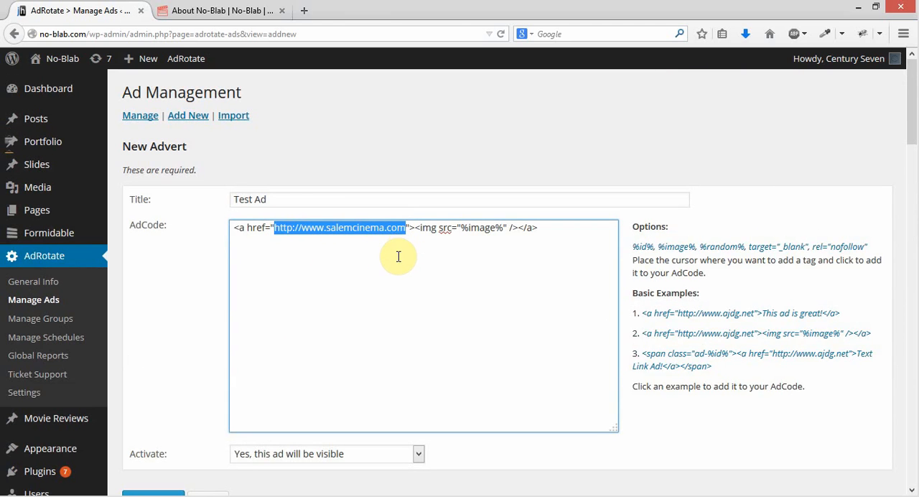
pyautogui.scroll(-6, 349, 318)
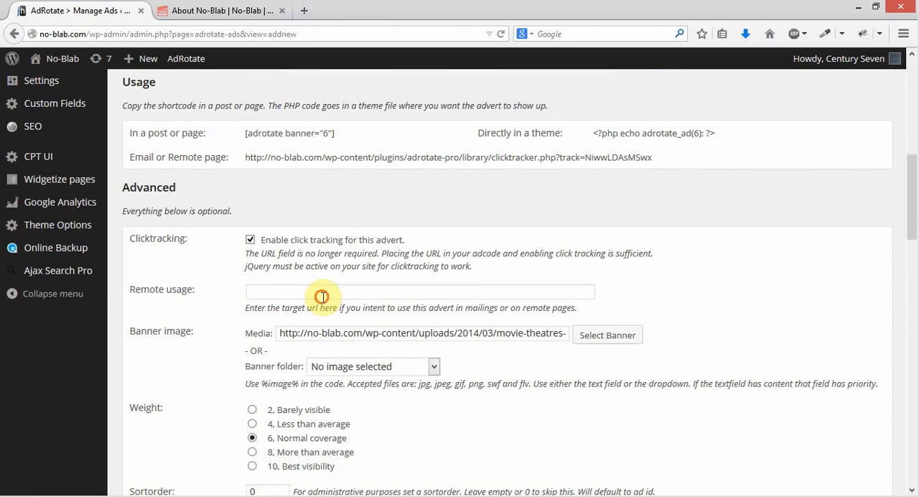
pyautogui.click(322, 296)
pyautogui.rightClick(324, 293)
pyautogui.click(400, 70)
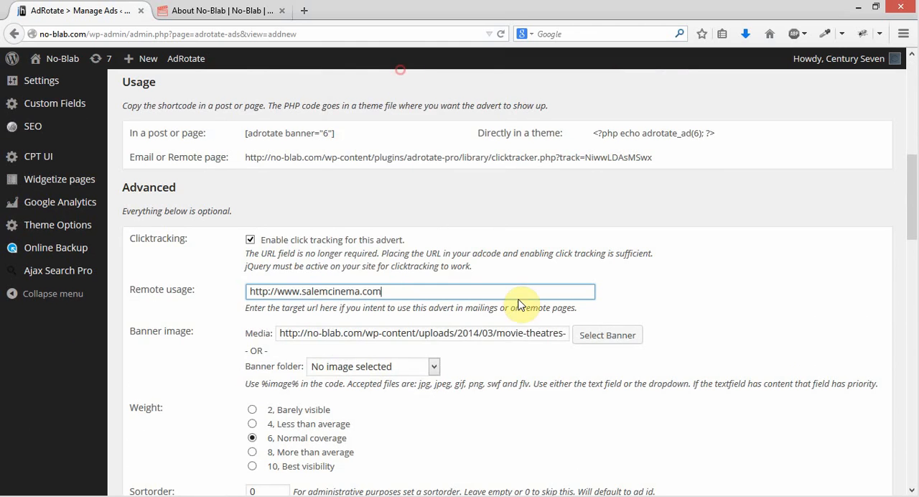
pyautogui.click(566, 404)
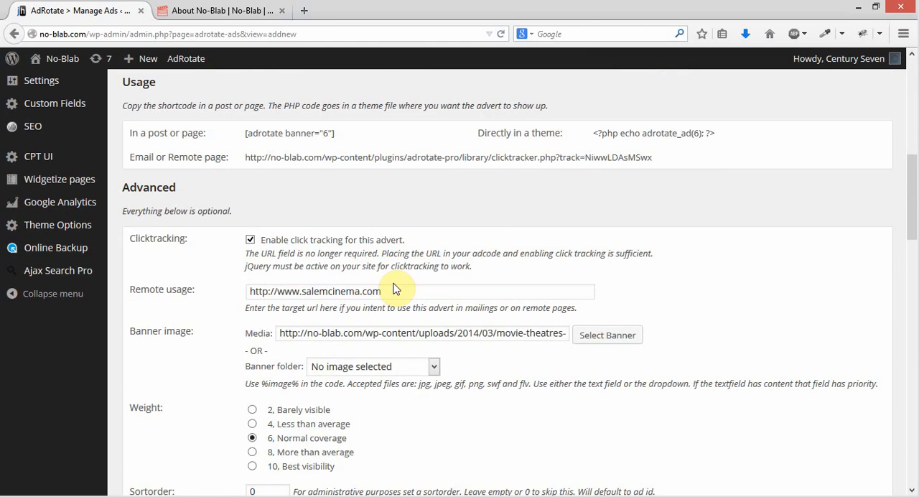
# Set the start date of the advert's new schedule to 1 July 2014
pyautogui.scroll(-2, 776, 299)
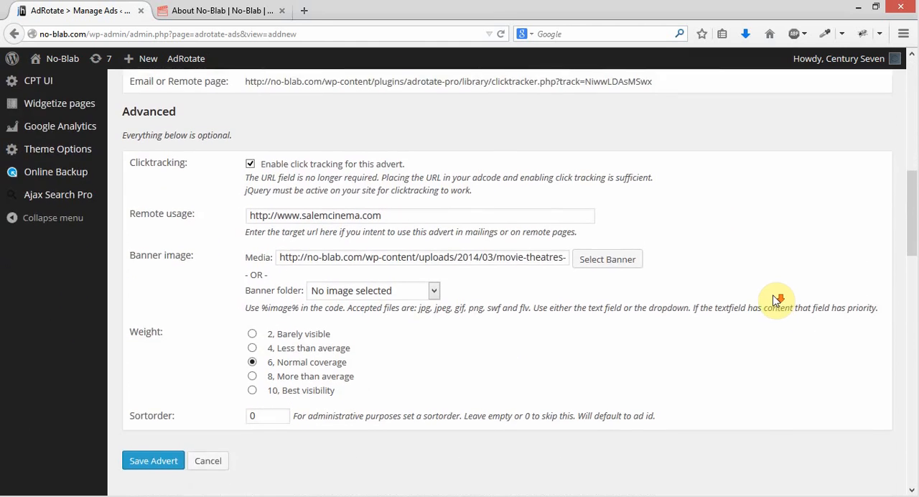
pyautogui.scroll(-6, 776, 300)
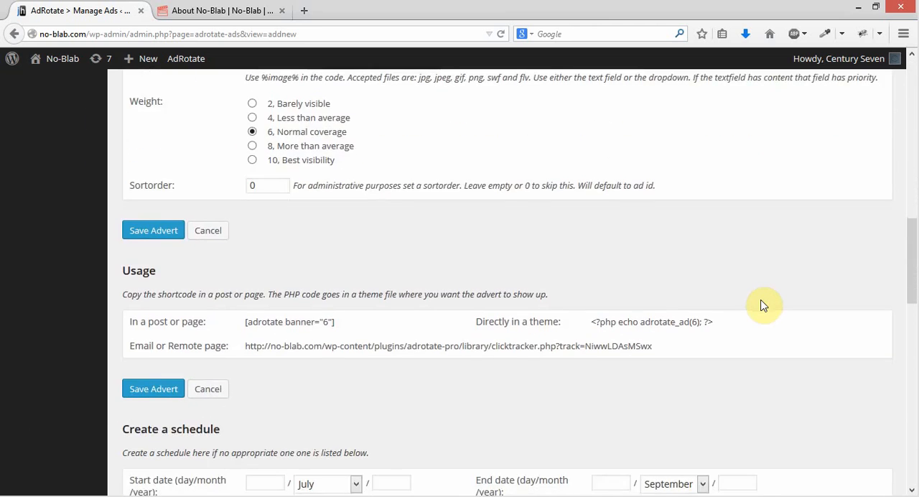
pyautogui.scroll(-6, 764, 305)
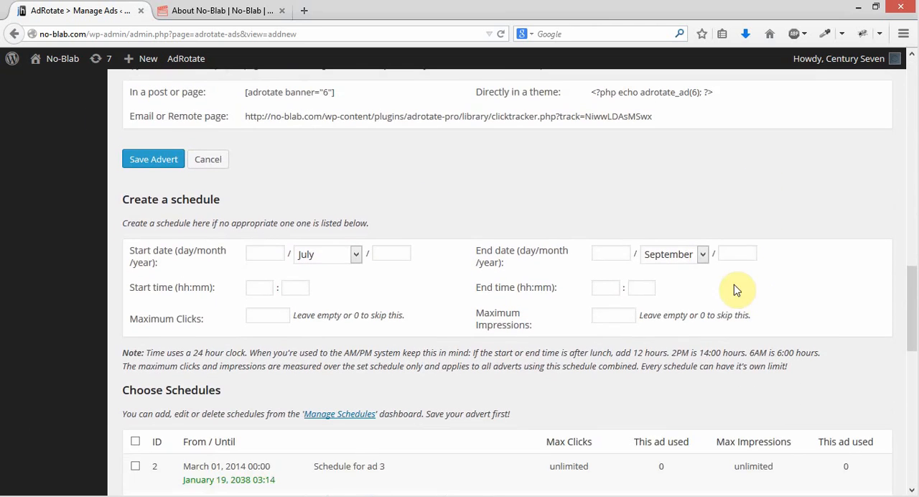
pyautogui.click(262, 254)
pyautogui.write('1')
pyautogui.click(396, 254)
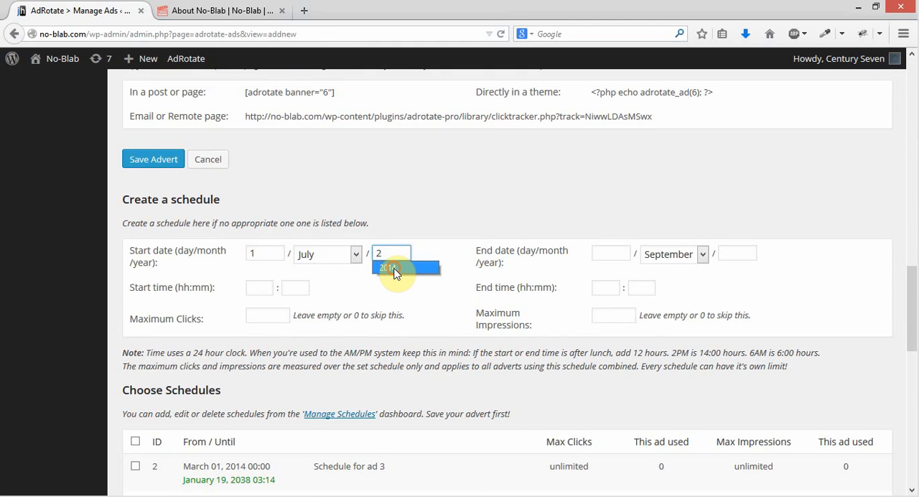
pyautogui.click(389, 268)
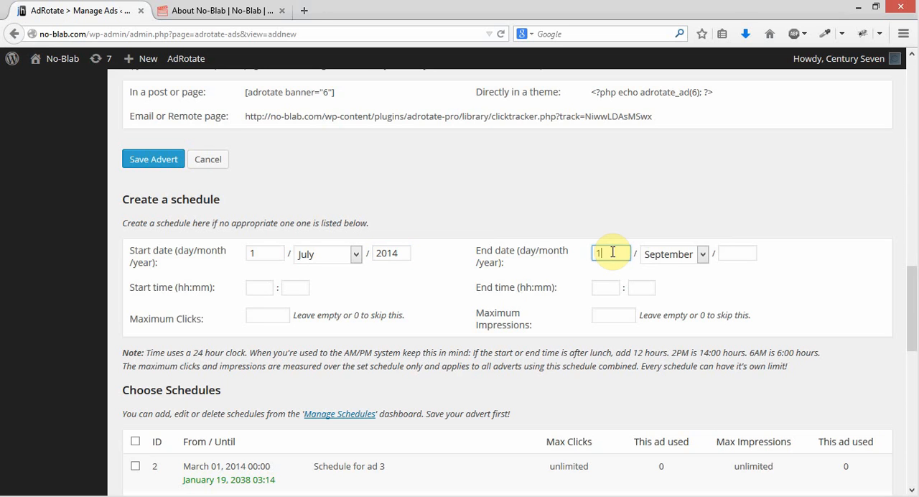
# Set the end date of the advert's new schedule to 1 July 2015
pyautogui.click(702, 257)
pyautogui.click(672, 351)
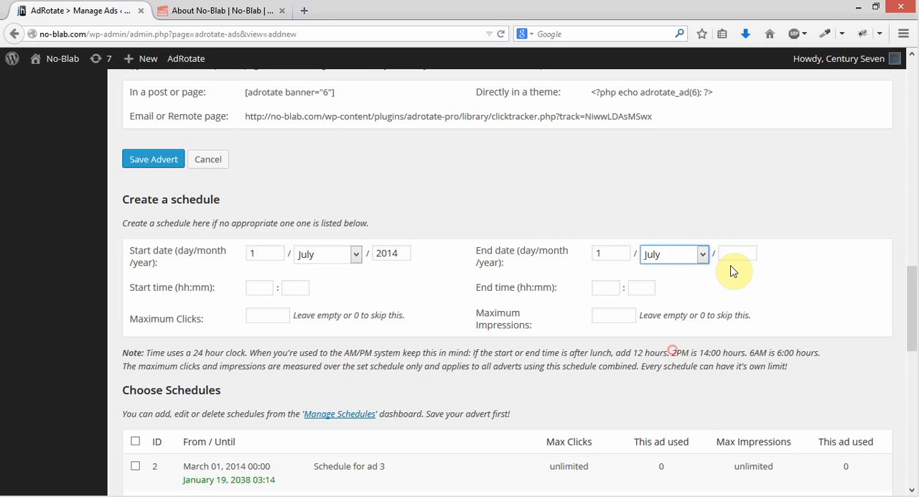
pyautogui.click(734, 258)
pyautogui.write('2')
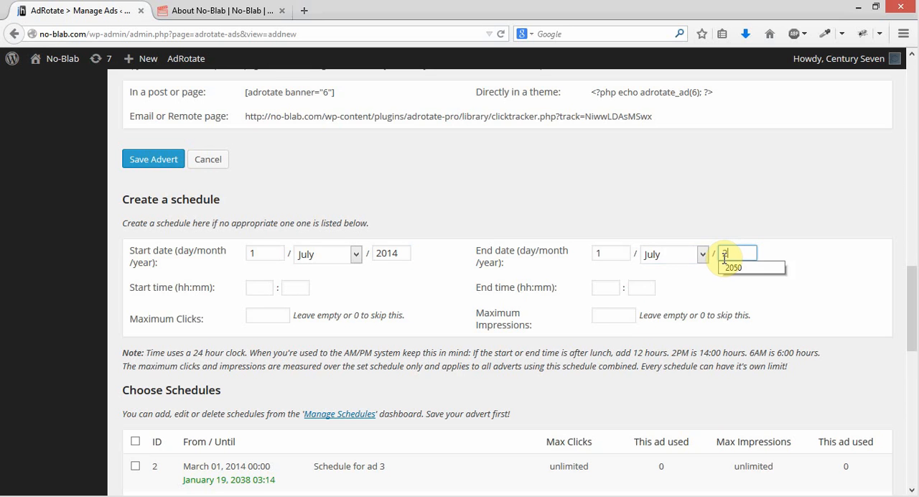
pyautogui.write('015')
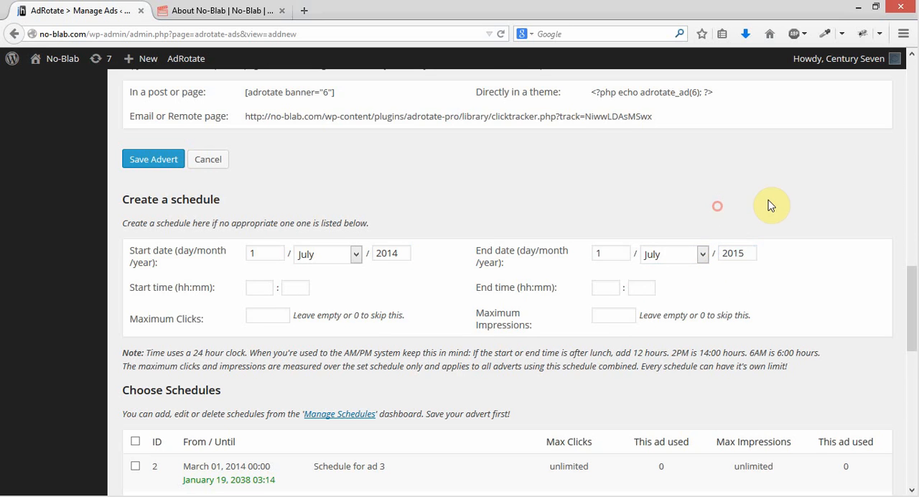
# Assign the advert to the Pacific Northwest and Footer Ads groups and save it
pyautogui.scroll(-5, 770, 206)
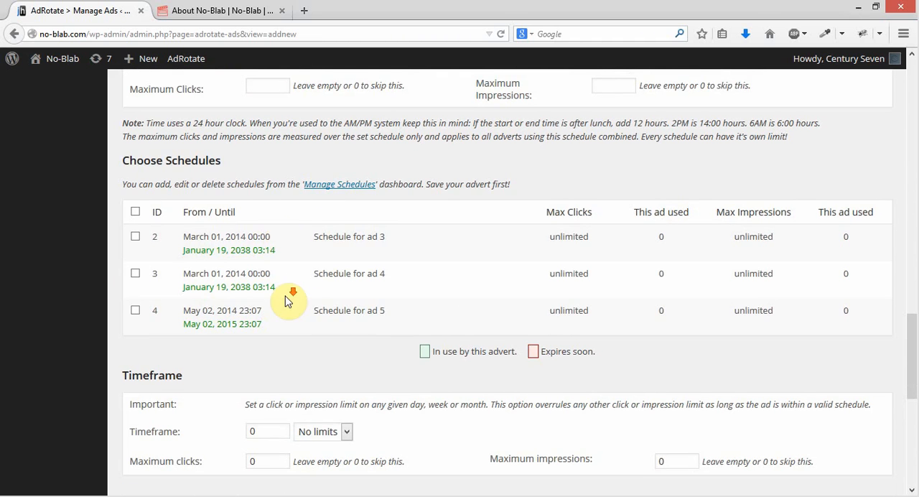
pyautogui.scroll(-3, 283, 324)
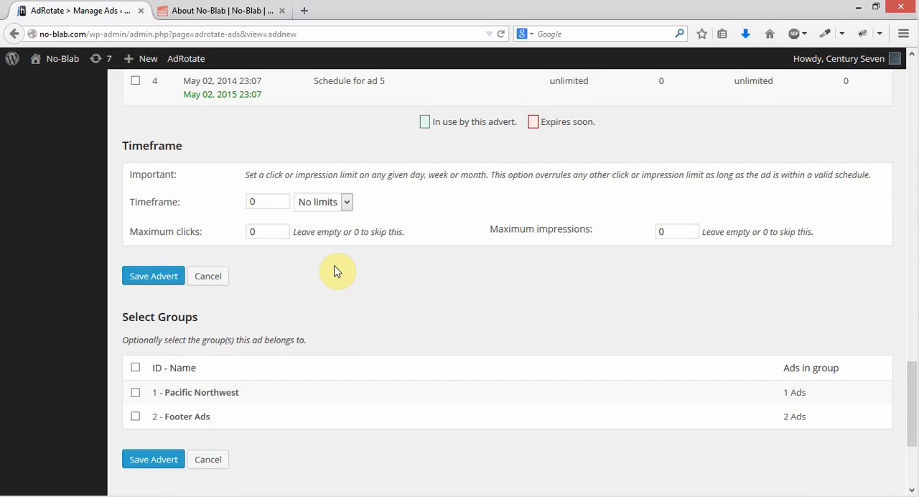
pyautogui.scroll(-2, 455, 247)
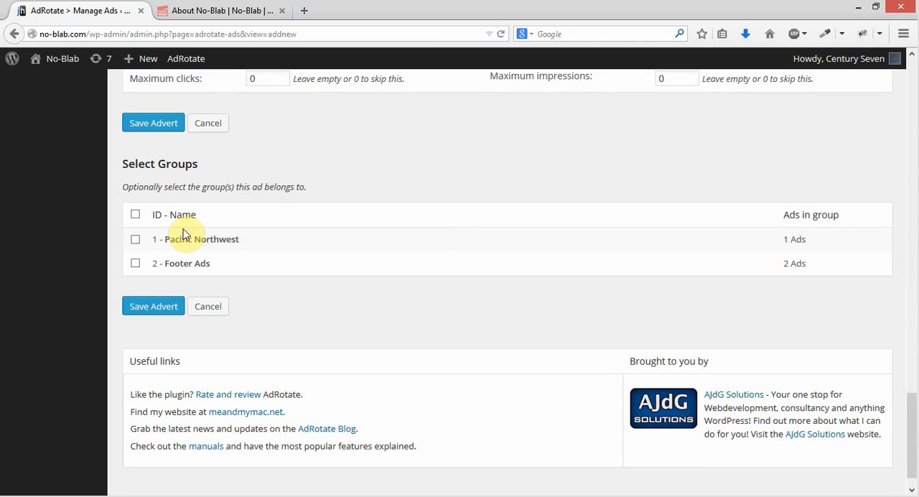
pyautogui.click(136, 264)
pyautogui.click(136, 241)
pyautogui.scroll(-1, 367, 276)
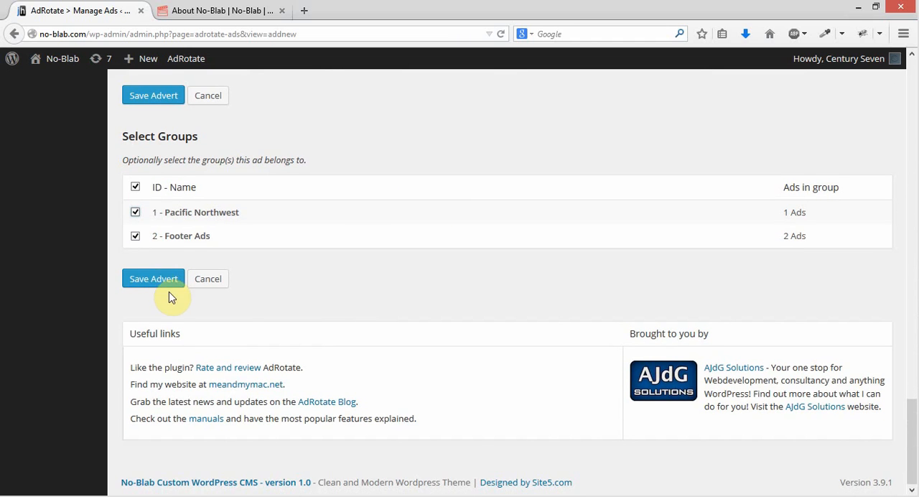
pyautogui.click(153, 280)
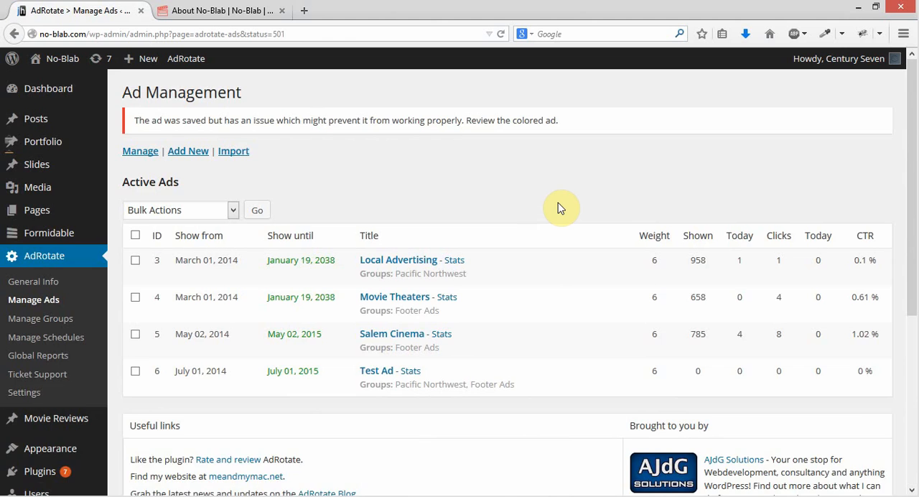
pyautogui.scroll(-2, 561, 208)
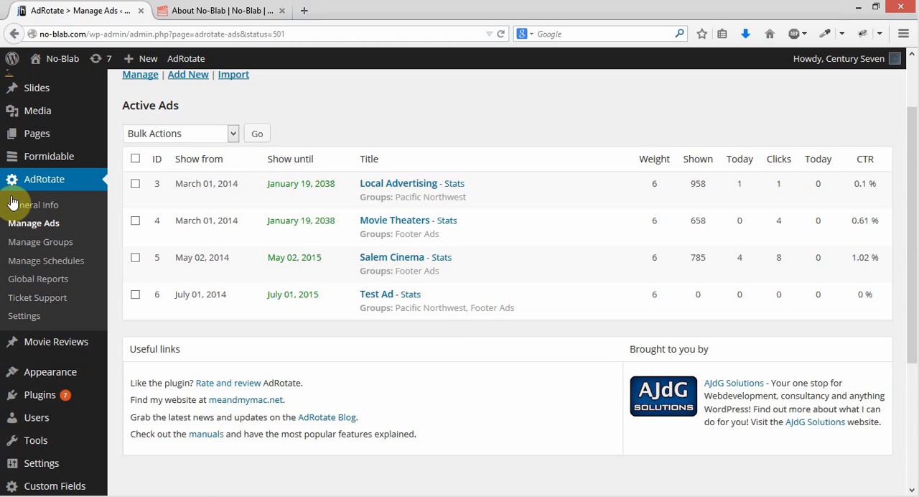
# Reload the ads list and examine the bulk actions available for selected adverts such as Test Ad
pyautogui.click(32, 224)
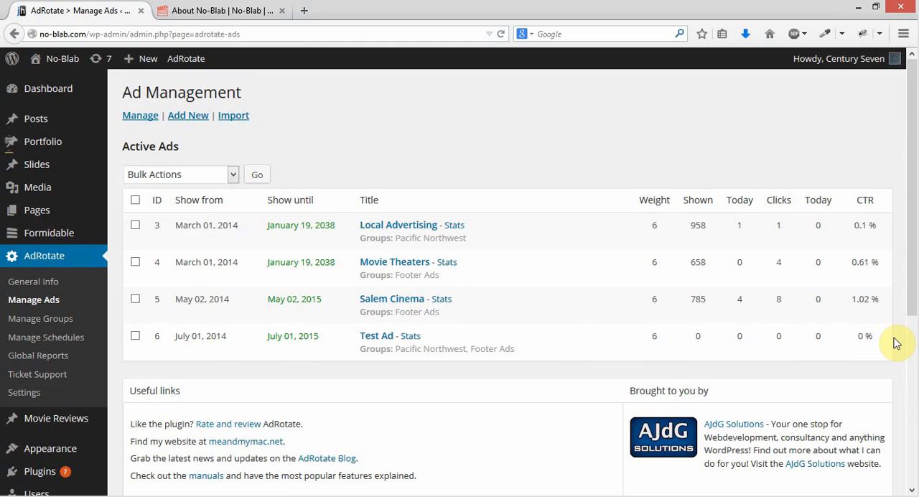
pyautogui.click(134, 338)
pyautogui.click(234, 175)
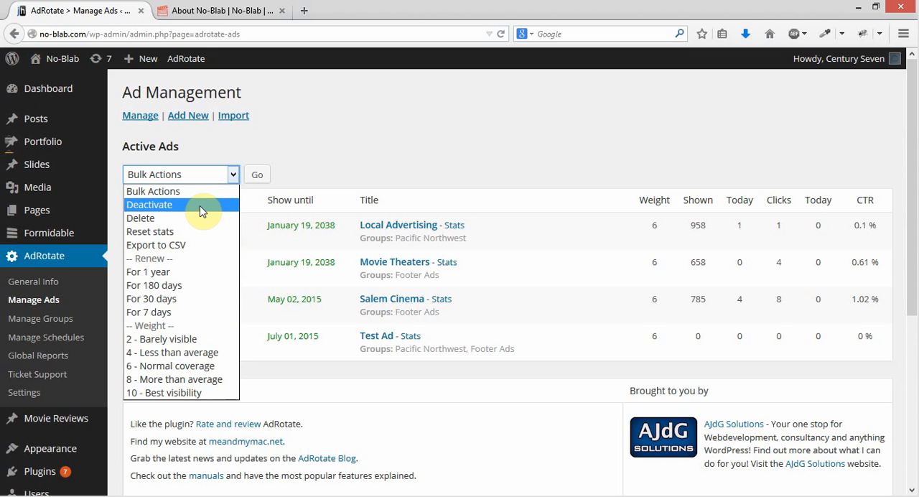
pyautogui.click(370, 147)
pyautogui.click(136, 296)
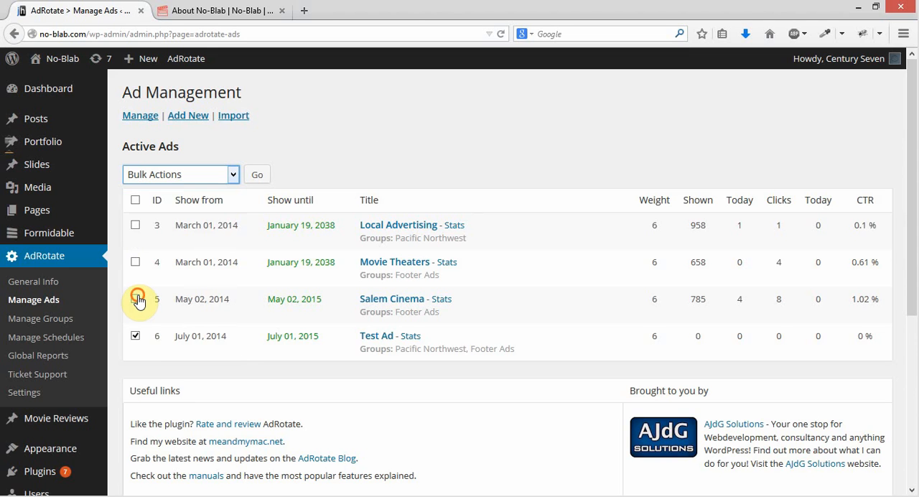
pyautogui.click(135, 262)
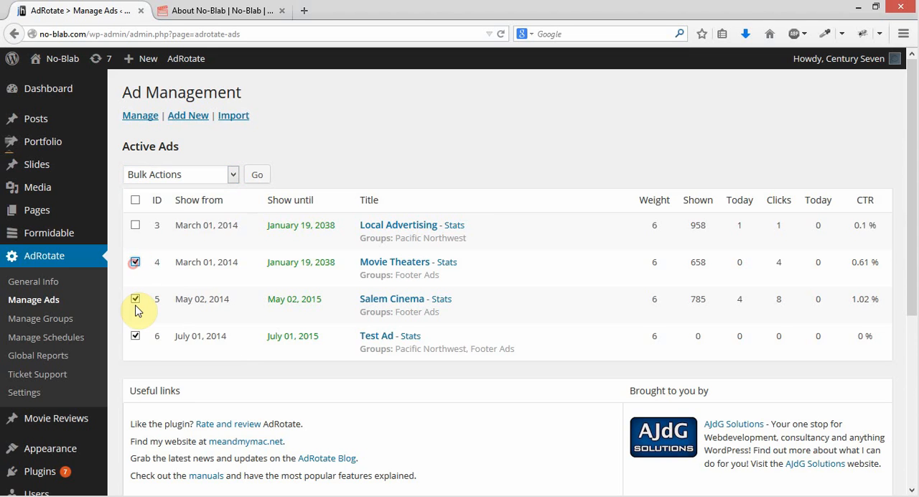
pyautogui.click(135, 299)
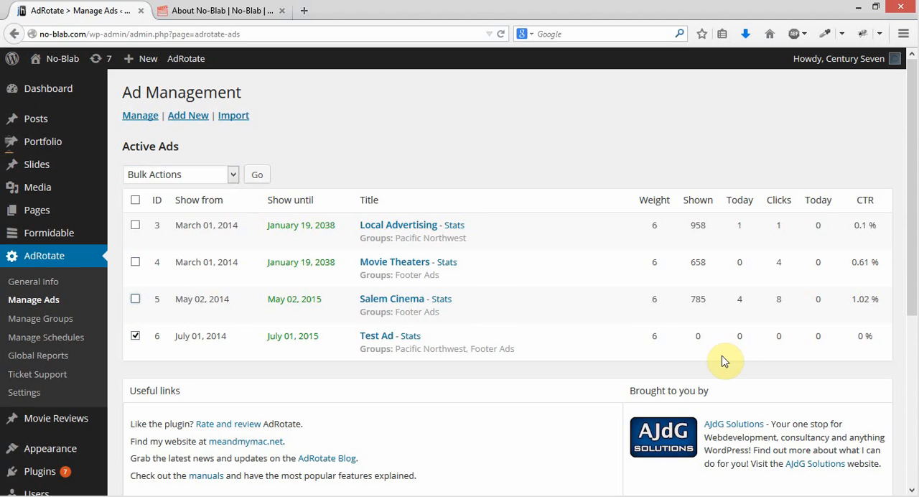
pyautogui.click(232, 175)
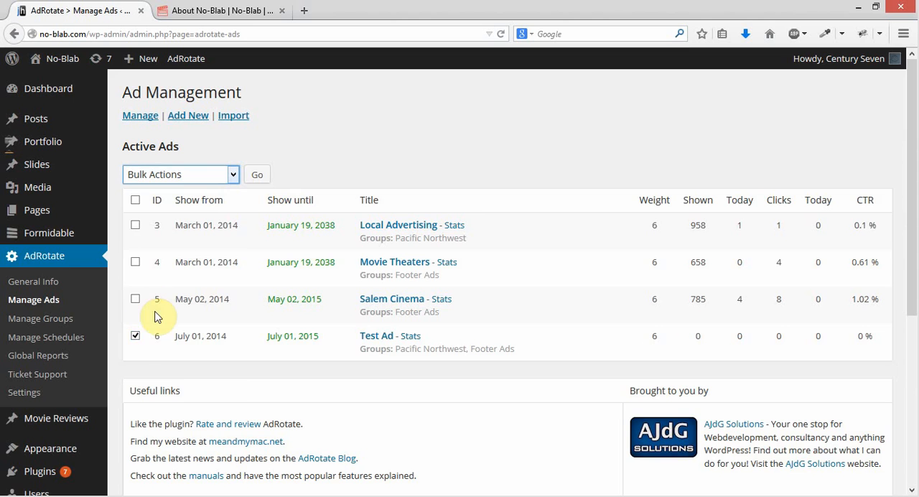
pyautogui.click(231, 179)
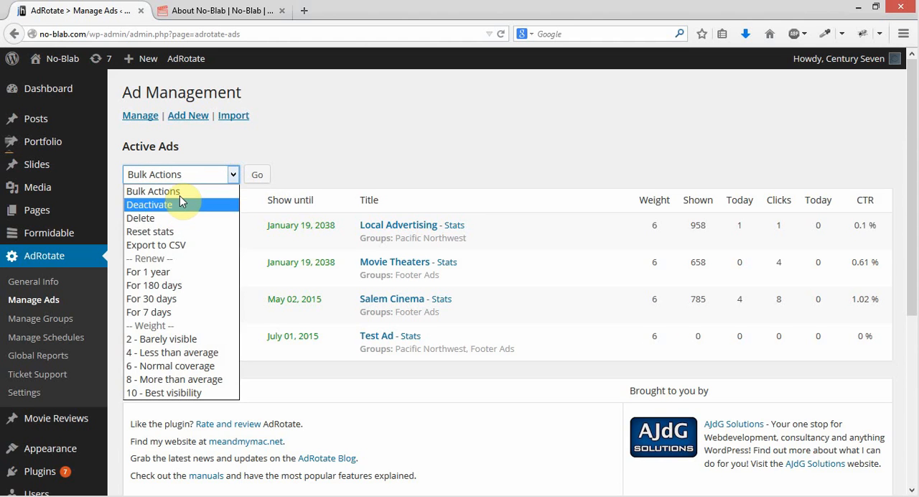
pyautogui.click(235, 175)
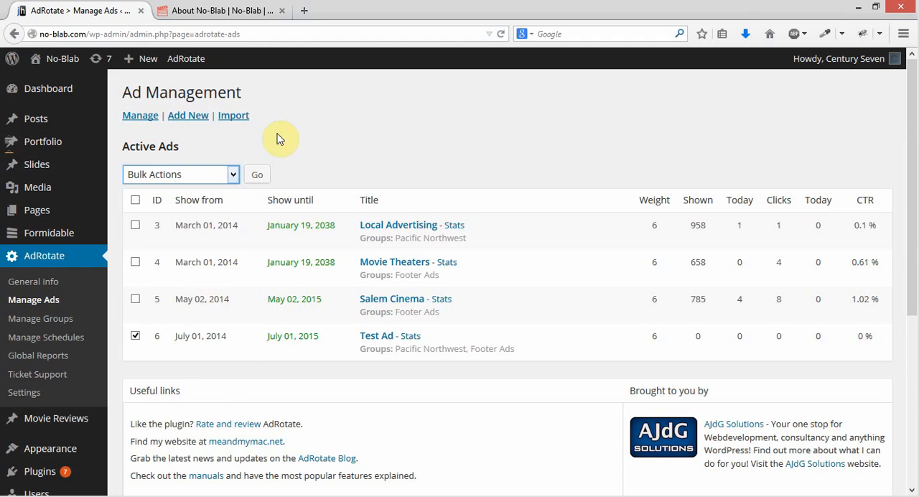
pyautogui.click(363, 124)
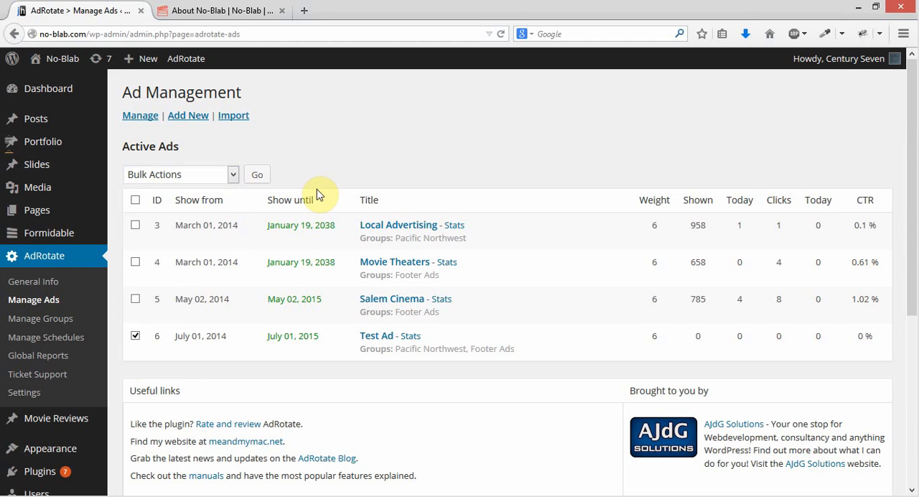
pyautogui.click(136, 341)
# Open Test Ad for editing and examine the link tag, image tag and %image% placeholder in its AdCode
pyautogui.click(378, 333)
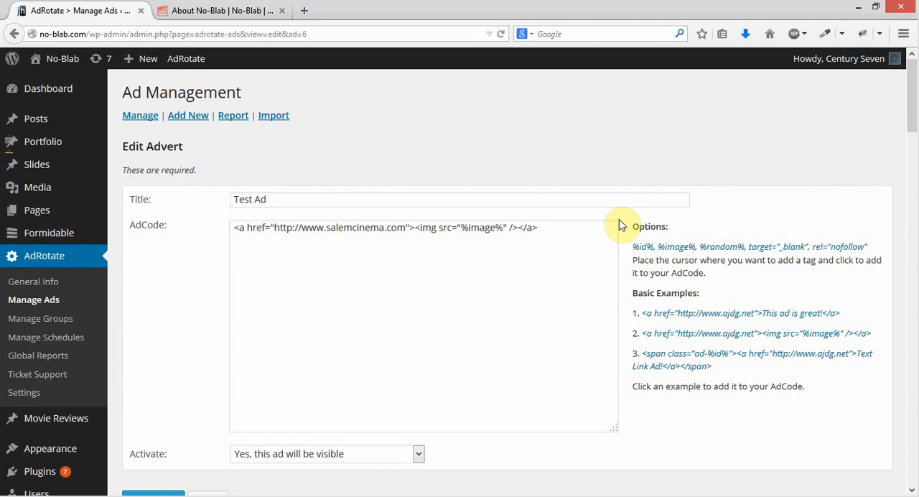
pyautogui.click(567, 226)
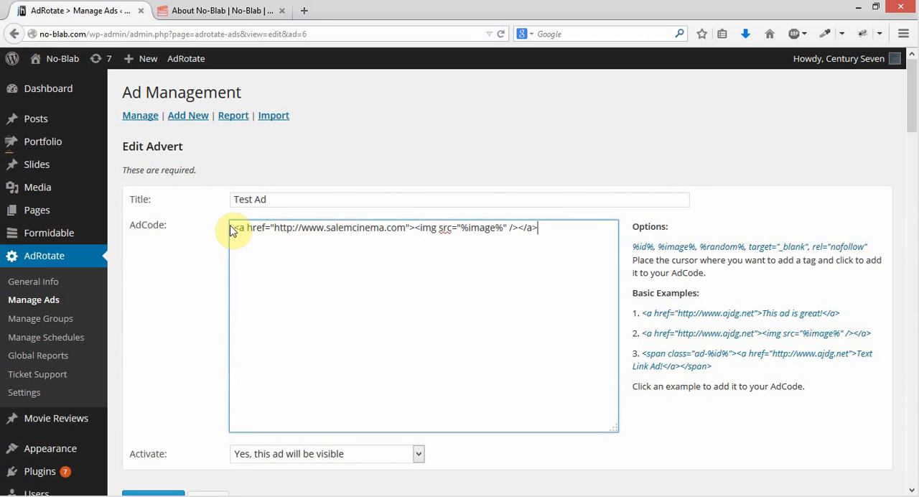
pyautogui.moveTo(239, 227); pyautogui.dragTo(412, 228)
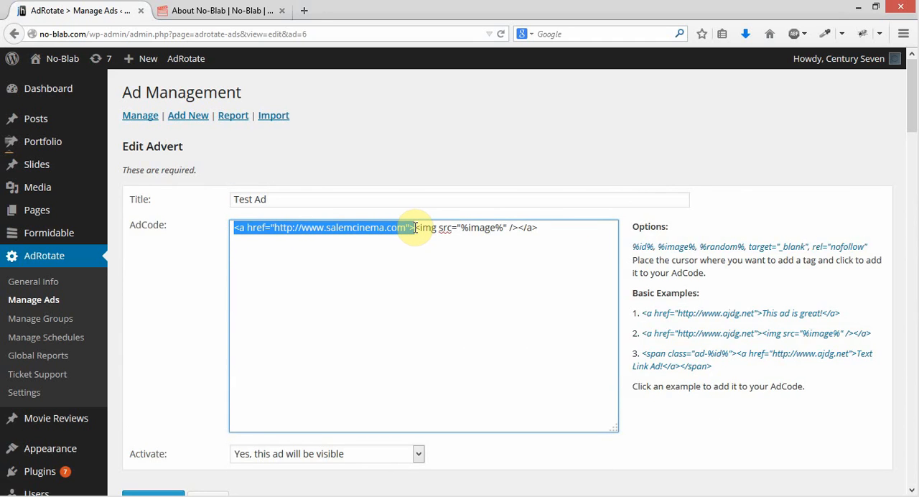
pyautogui.moveTo(519, 227); pyautogui.dragTo(562, 230)
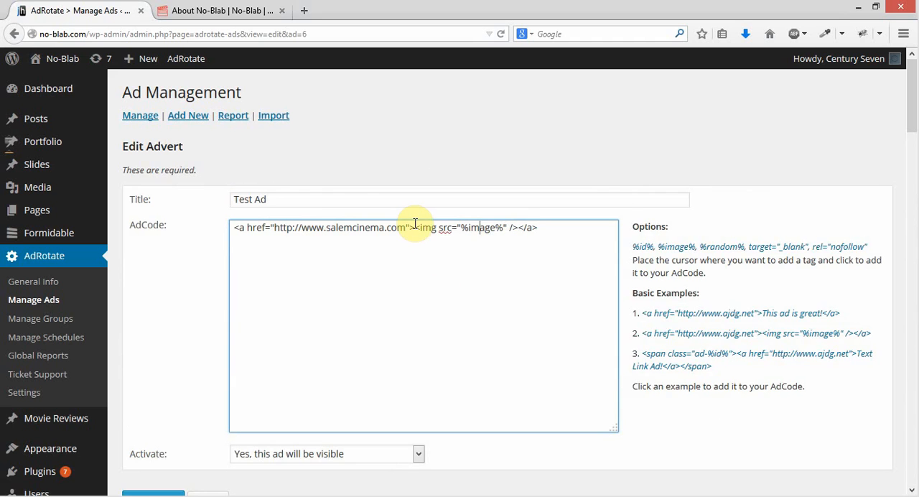
pyautogui.moveTo(415, 228); pyautogui.dragTo(523, 229)
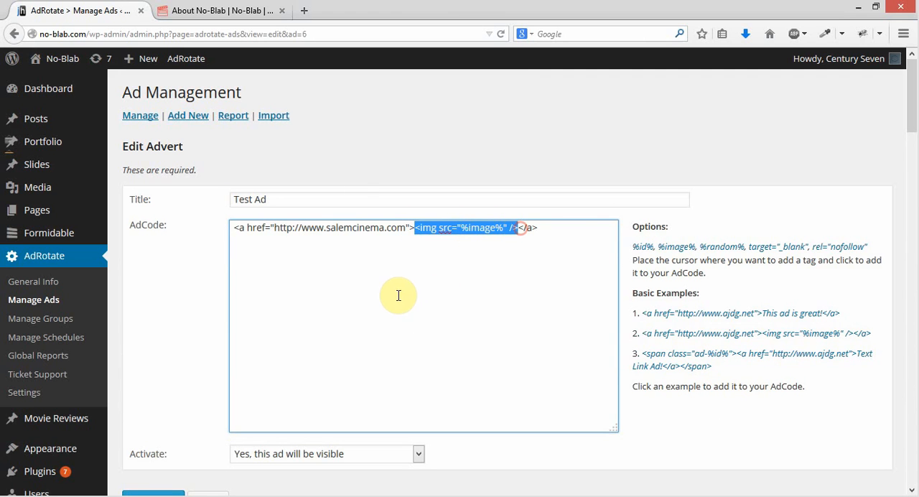
pyautogui.click(465, 228)
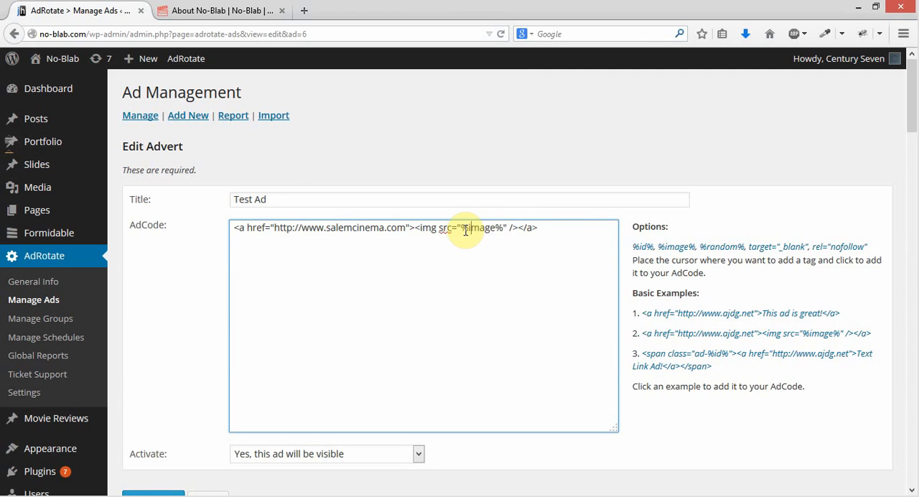
pyautogui.moveTo(464, 229); pyautogui.dragTo(504, 241)
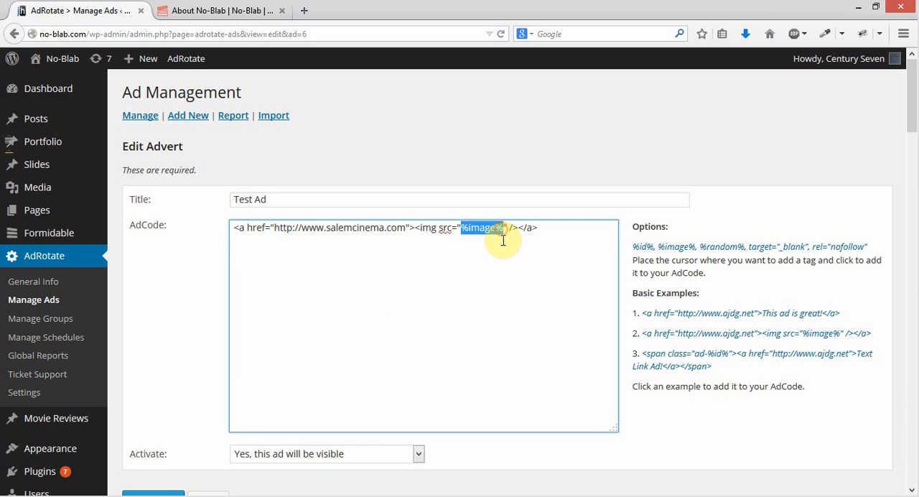
# Review how the AdCode relates to the advert's preview, click tracking, remote usage URL and banner image settings
pyautogui.scroll(-2, 519, 164)
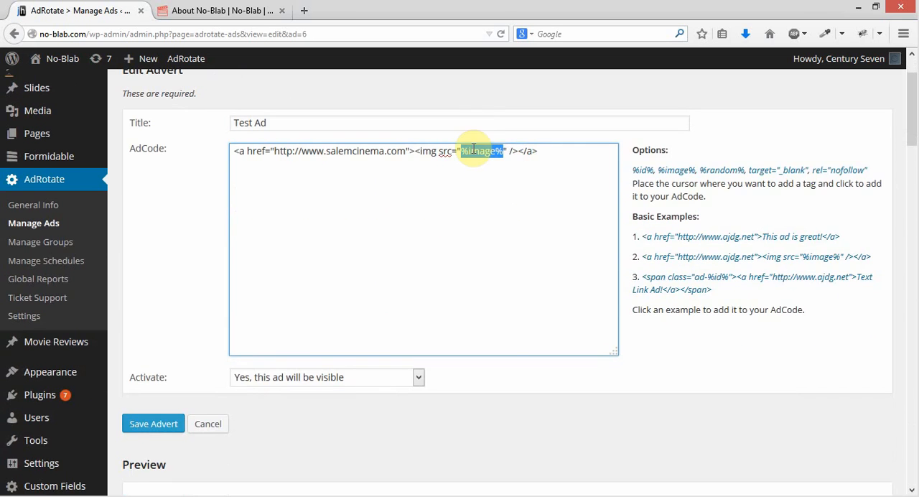
pyautogui.scroll(-8, 485, 187)
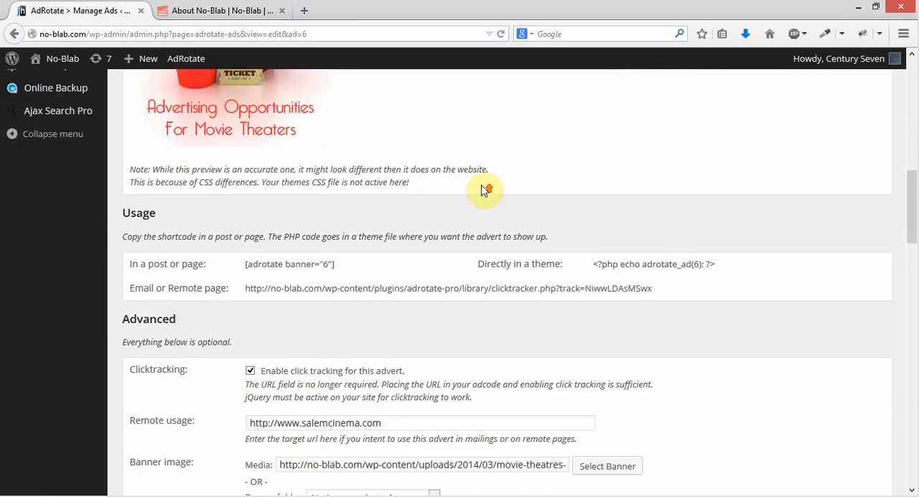
pyautogui.scroll(-3, 347, 355)
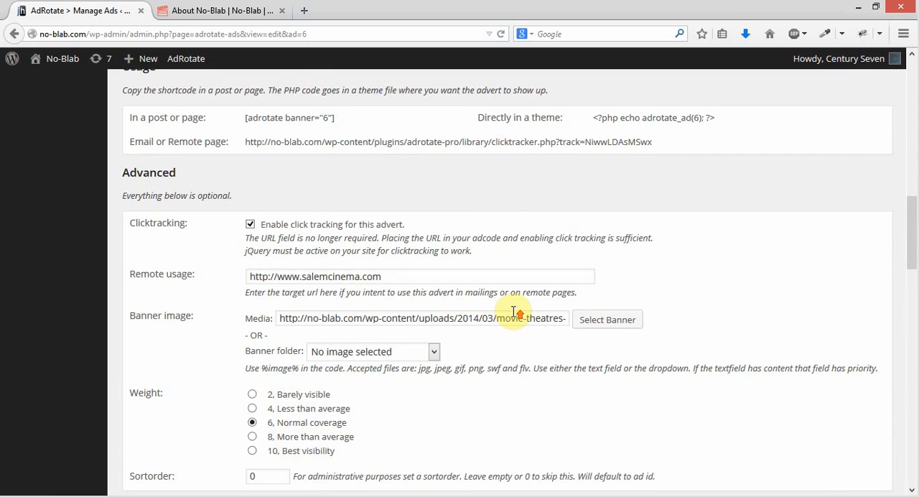
pyautogui.scroll(10, 529, 302)
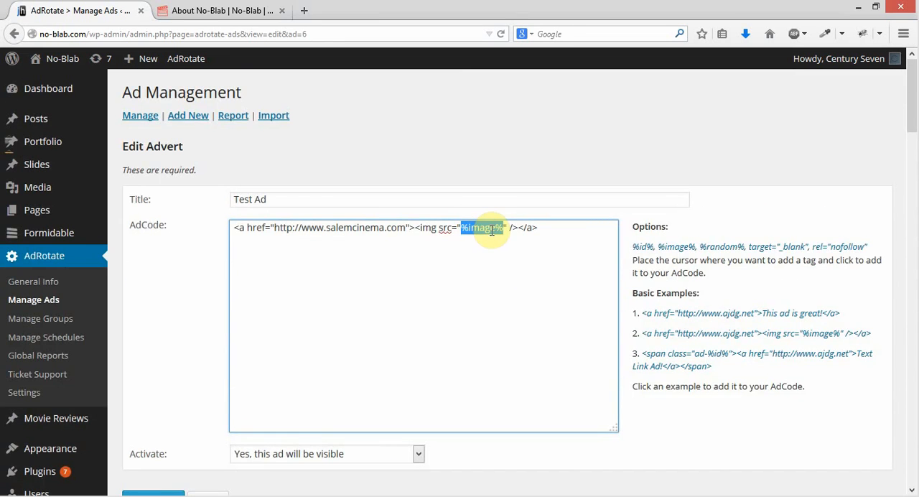
pyautogui.click(480, 228)
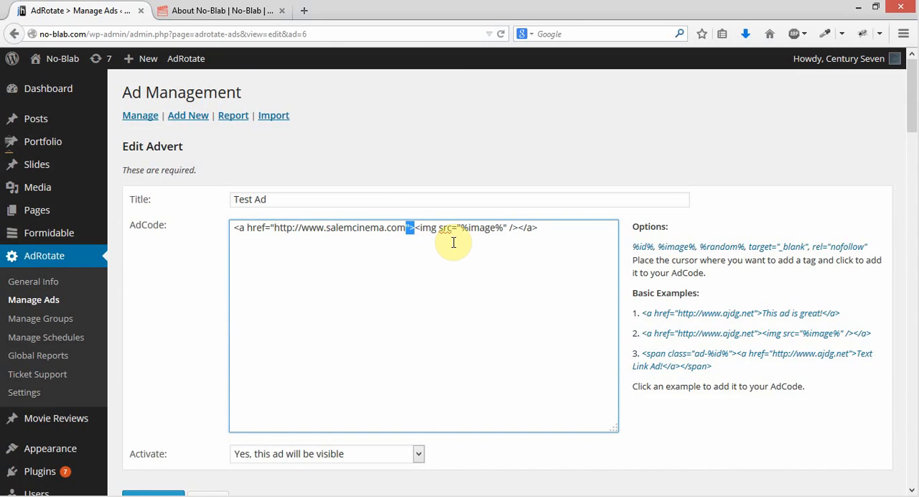
pyautogui.click(272, 227)
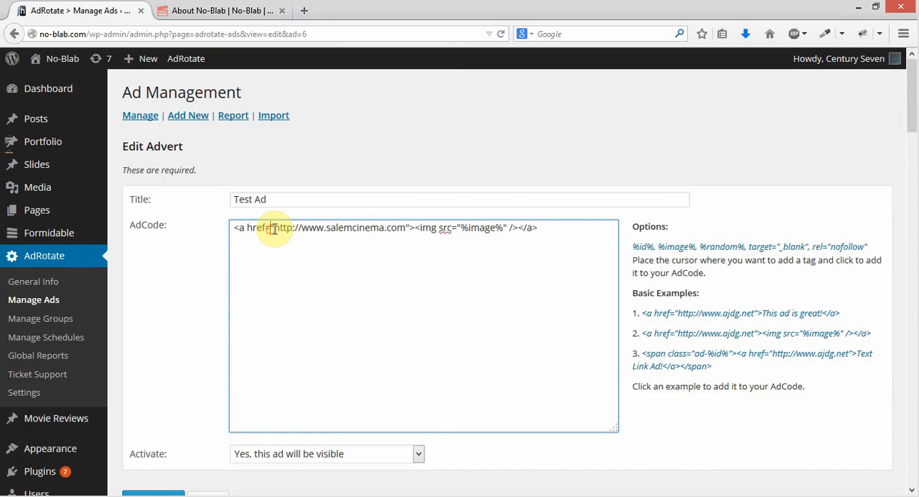
pyautogui.click(472, 145)
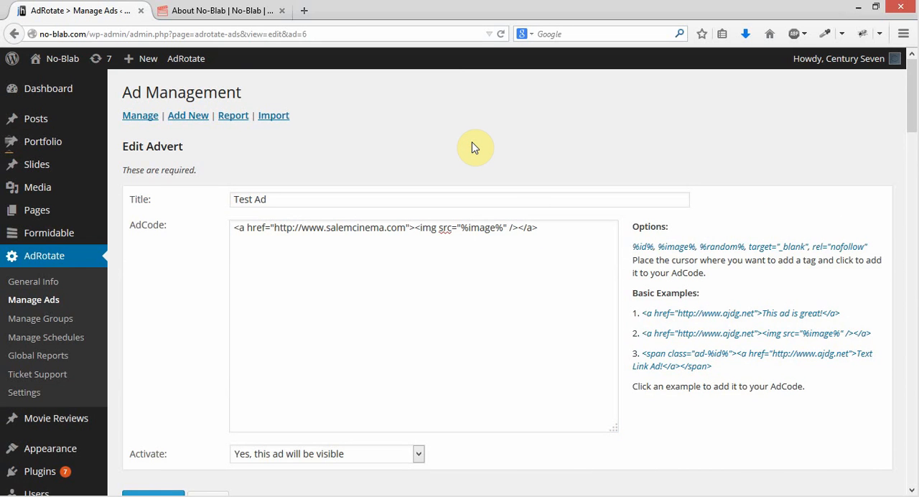
pyautogui.scroll(-10, 656, 237)
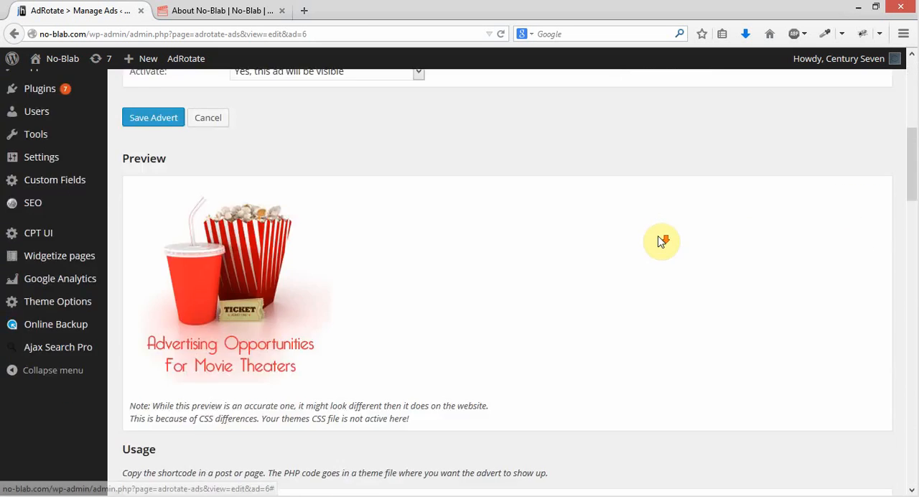
pyautogui.scroll(5, 662, 241)
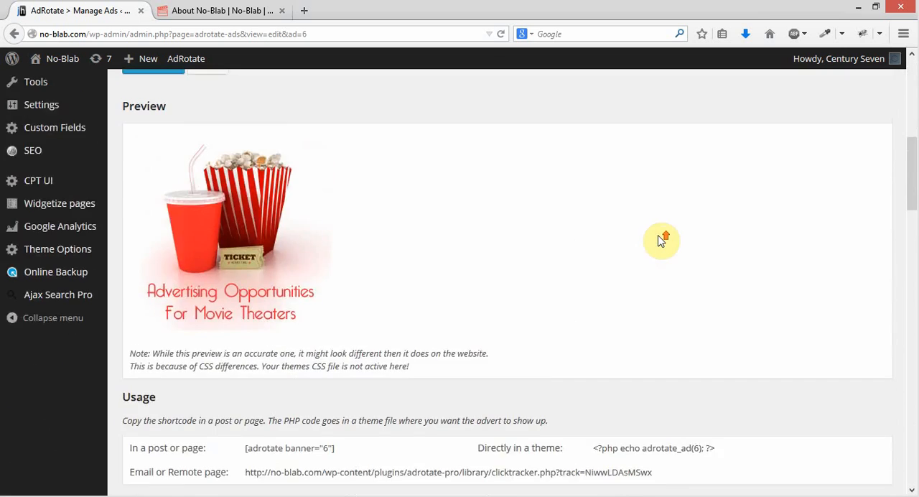
pyautogui.scroll(-9, 662, 241)
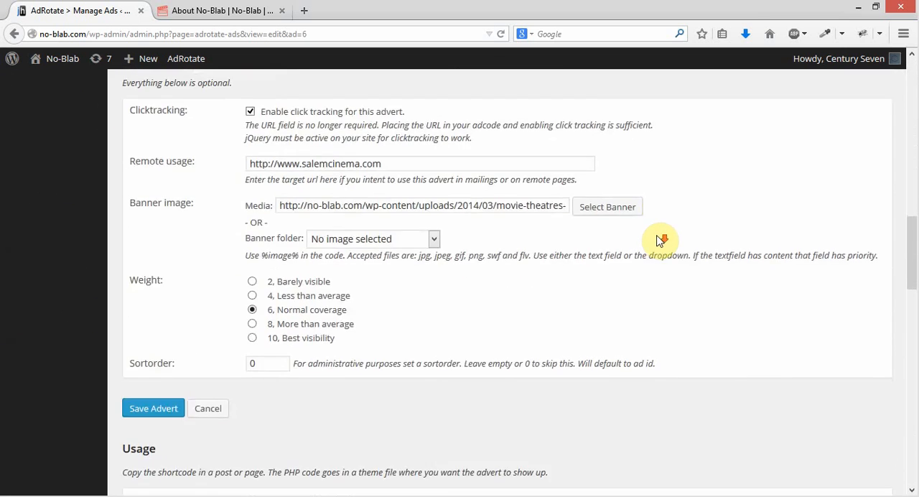
pyautogui.scroll(2, 604, 214)
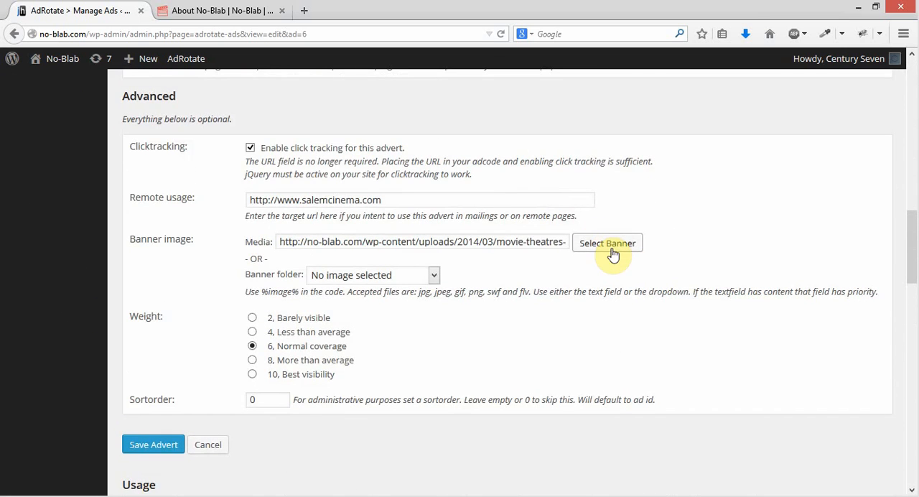
pyautogui.click(441, 199)
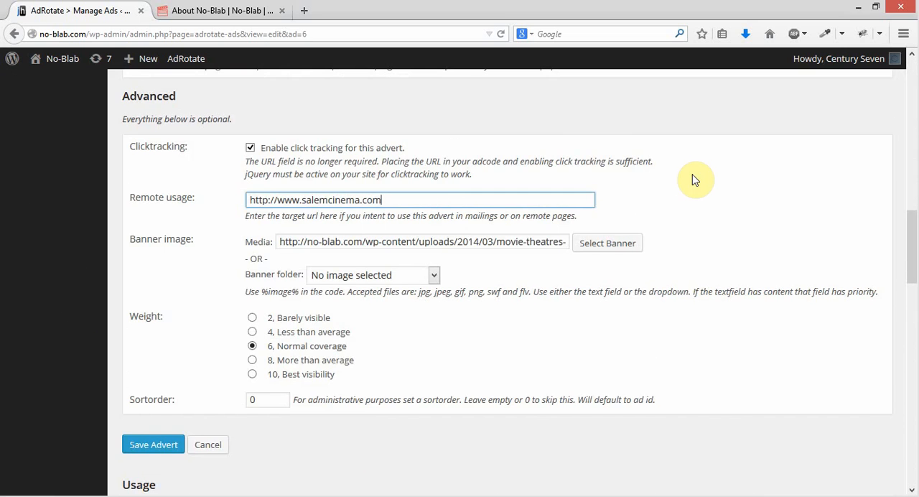
# Remove Test Ad from the Pacific Northwest group, keeping it in Footer Ads, and save the advert
pyautogui.scroll(-2, 668, 179)
pyautogui.scroll(-15, 469, 260)
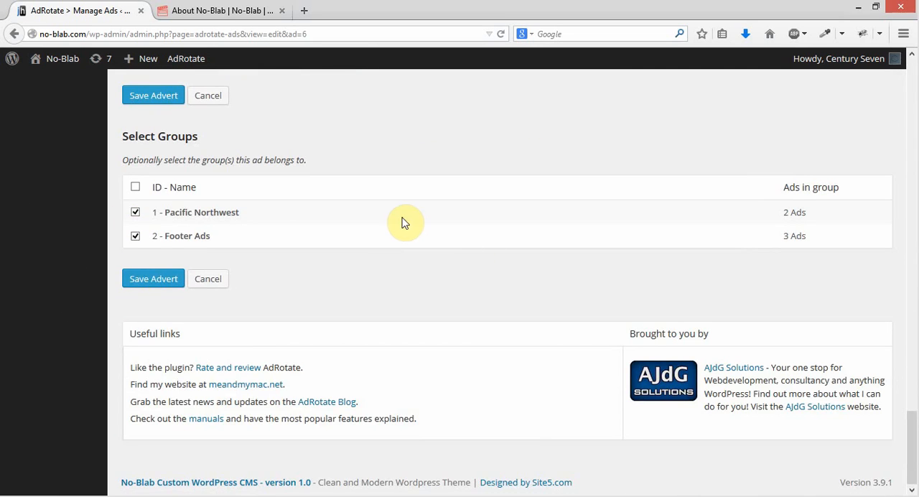
pyautogui.click(136, 213)
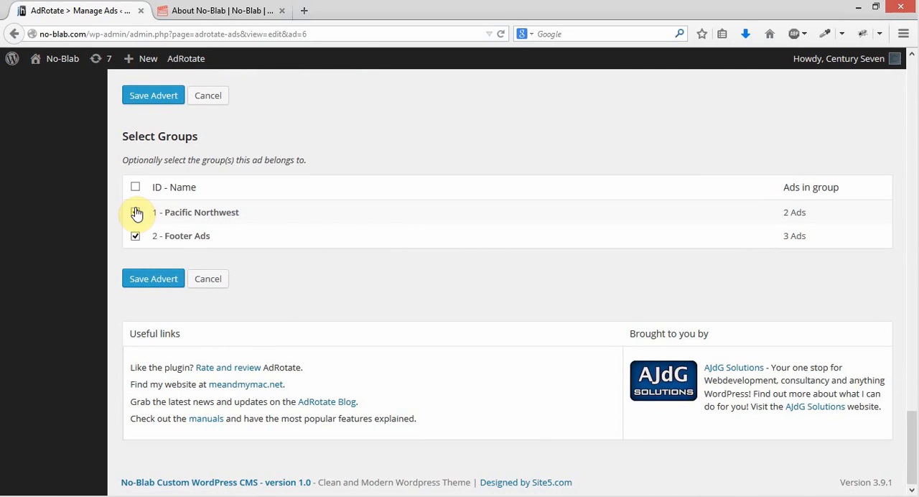
pyautogui.click(153, 279)
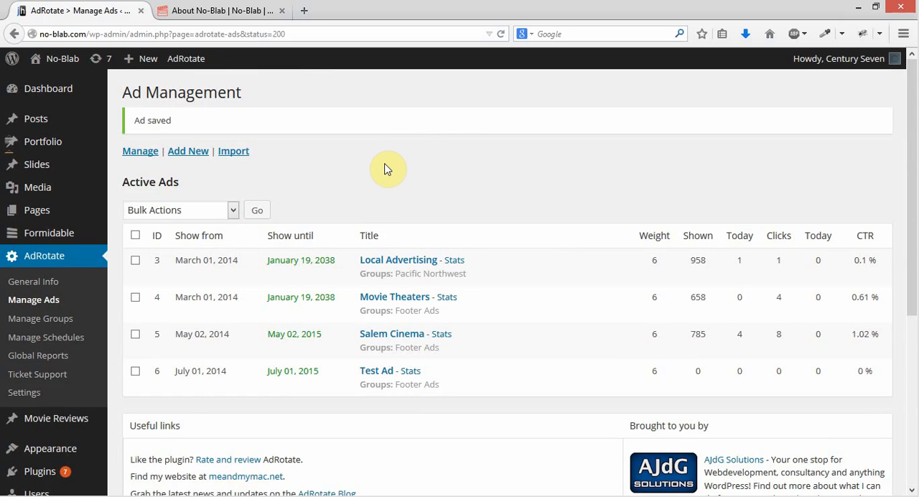
# Deactivate Test Ad in the active ads list with a bulk action
pyautogui.scroll(-2, 384, 170)
pyautogui.click(135, 294)
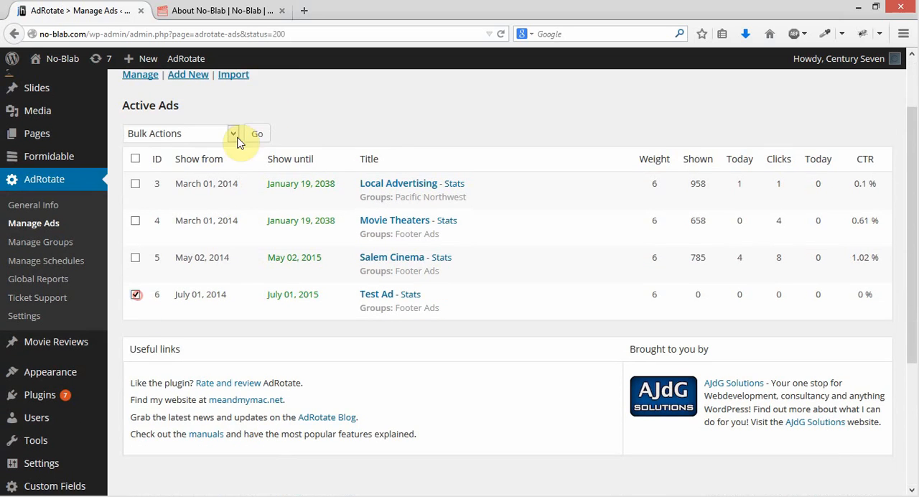
pyautogui.click(232, 134)
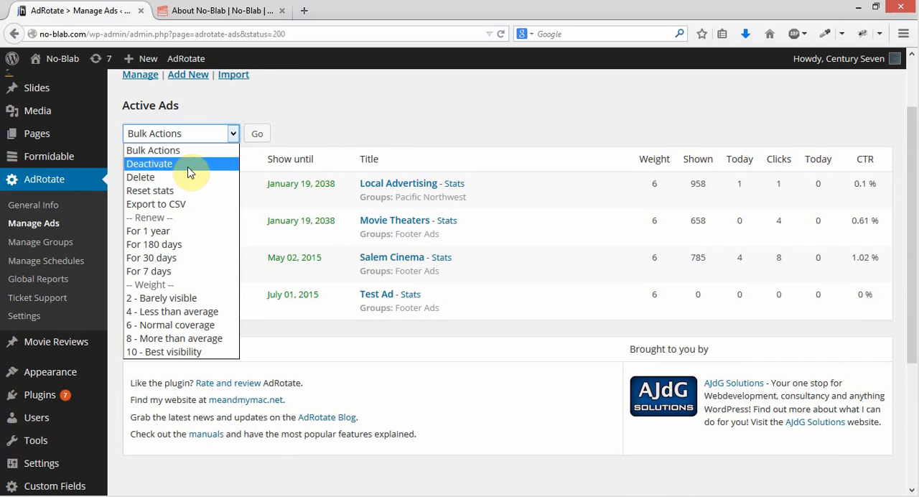
pyautogui.click(188, 165)
pyautogui.click(256, 134)
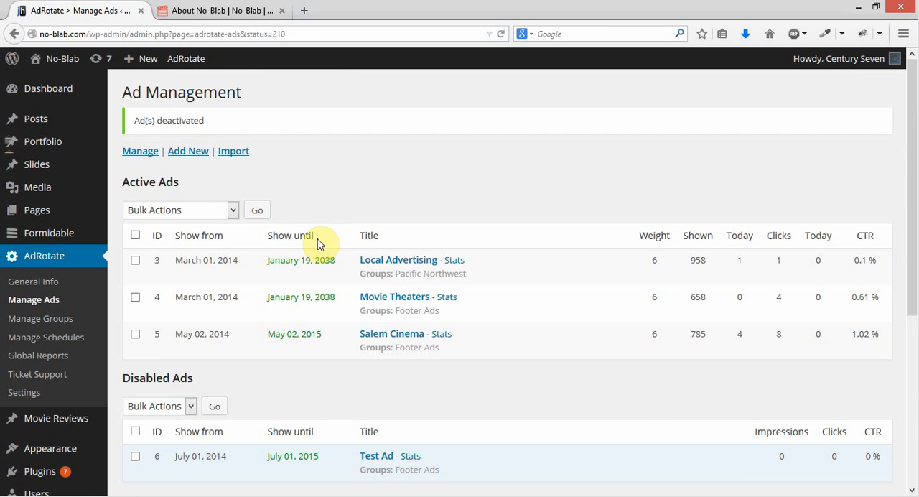
# Delete Test Ad from the disabled ads list with a bulk action
pyautogui.scroll(-4, 301, 273)
pyautogui.click(136, 308)
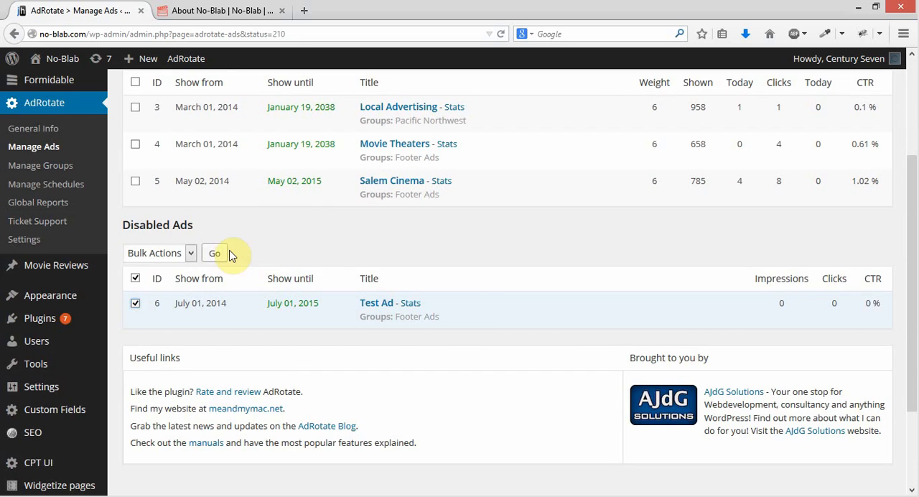
pyautogui.click(184, 253)
pyautogui.click(168, 296)
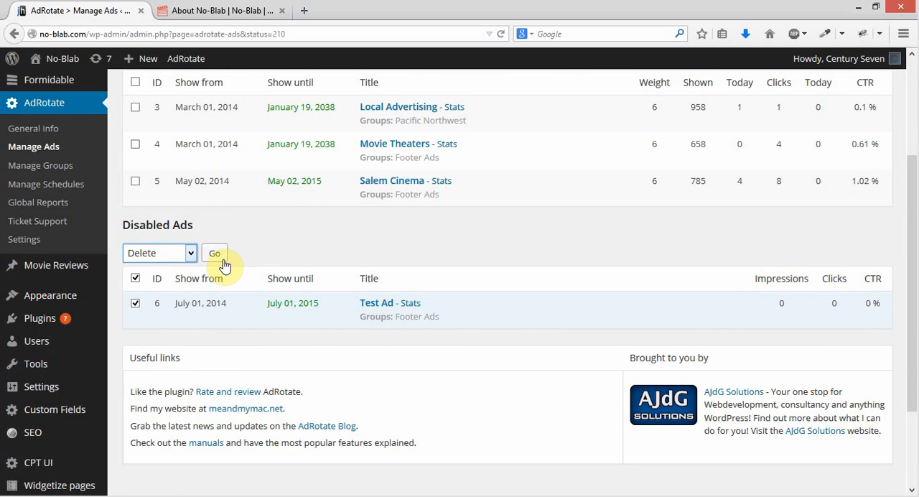
pyautogui.click(216, 255)
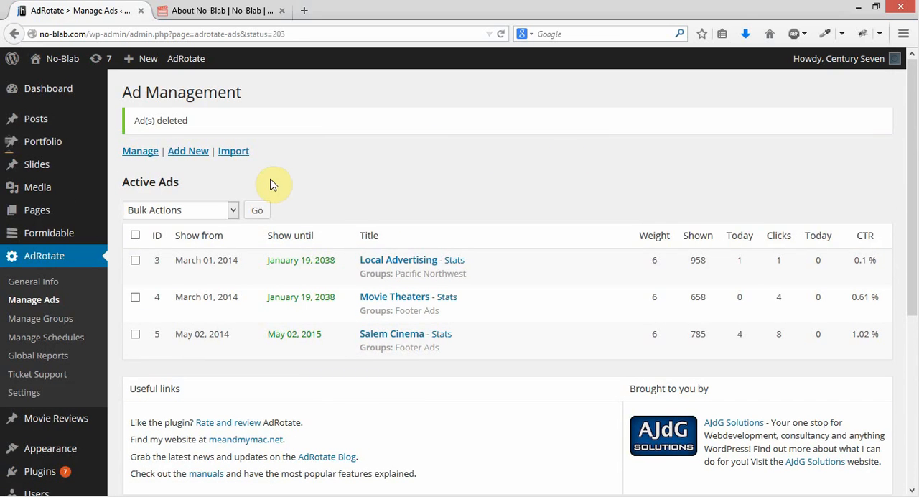
pyautogui.click(435, 164)
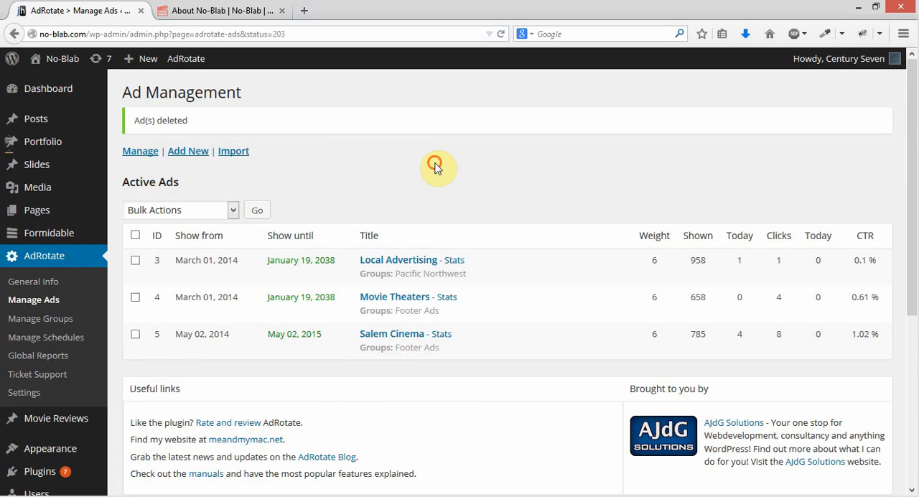
pyautogui.click(232, 210)
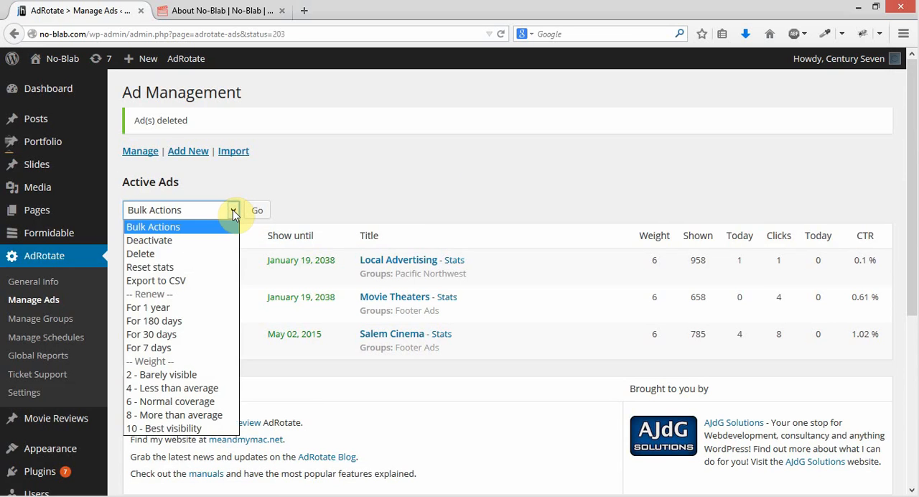
pyautogui.click(233, 210)
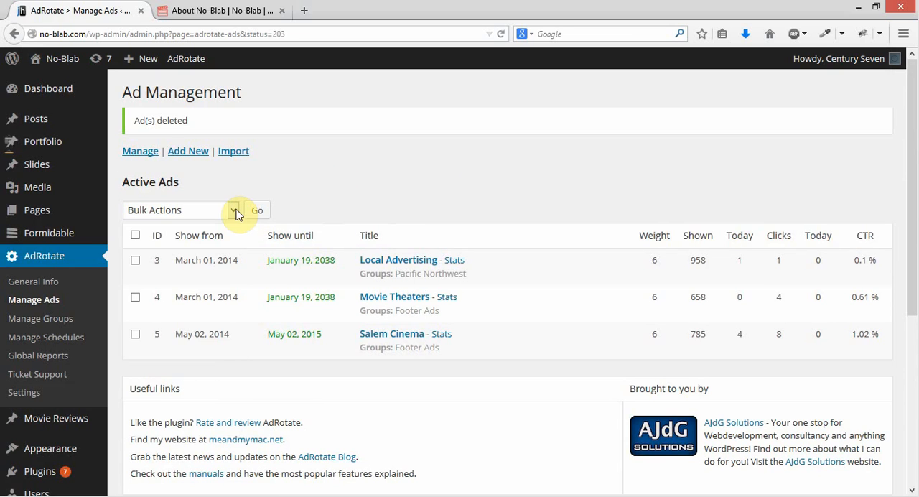
pyautogui.click(235, 211)
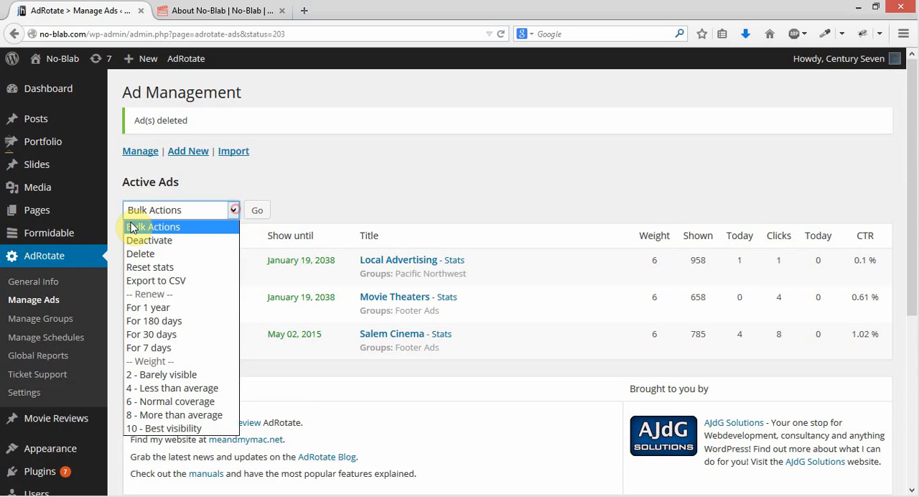
pyautogui.click(390, 166)
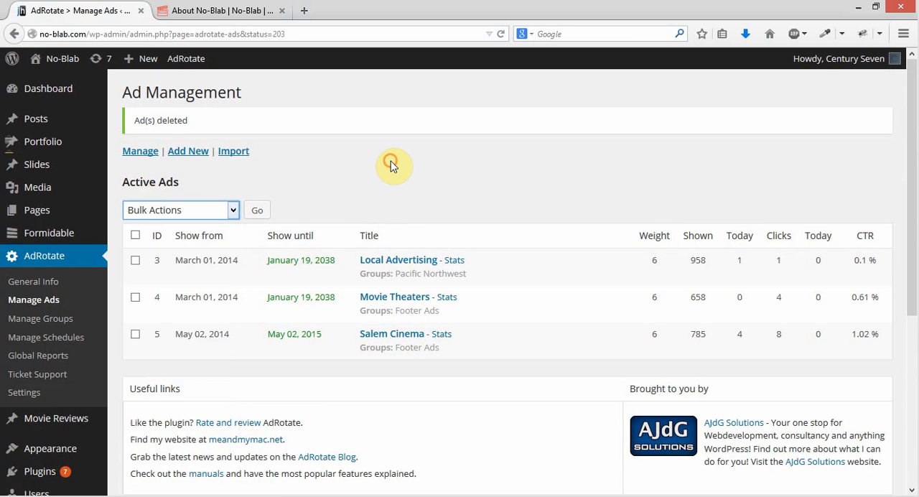
pyautogui.click(542, 155)
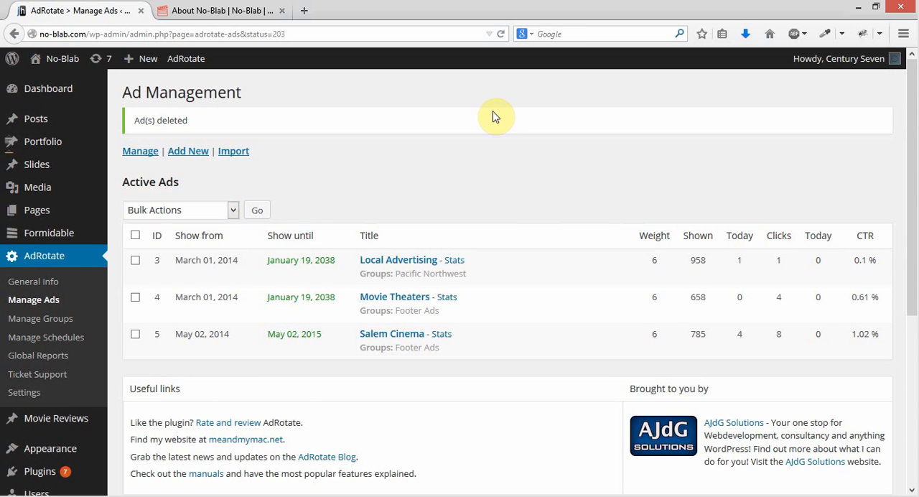
pyautogui.click(262, 496)
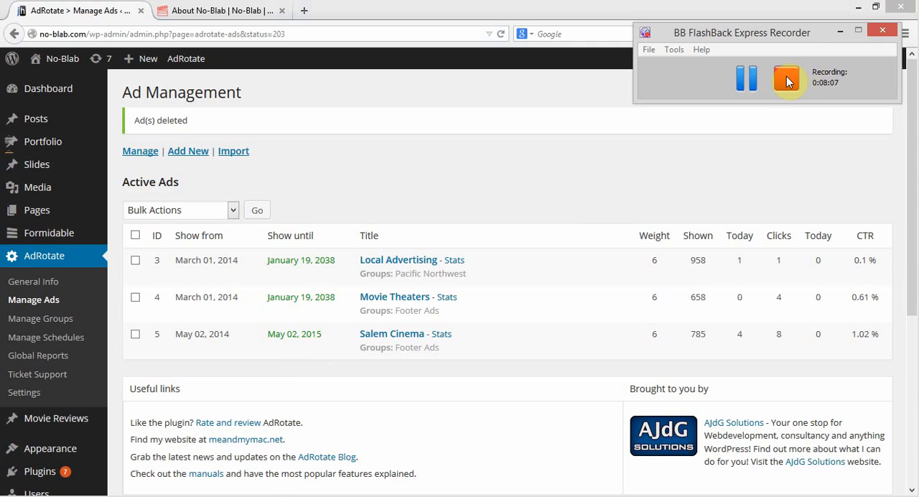